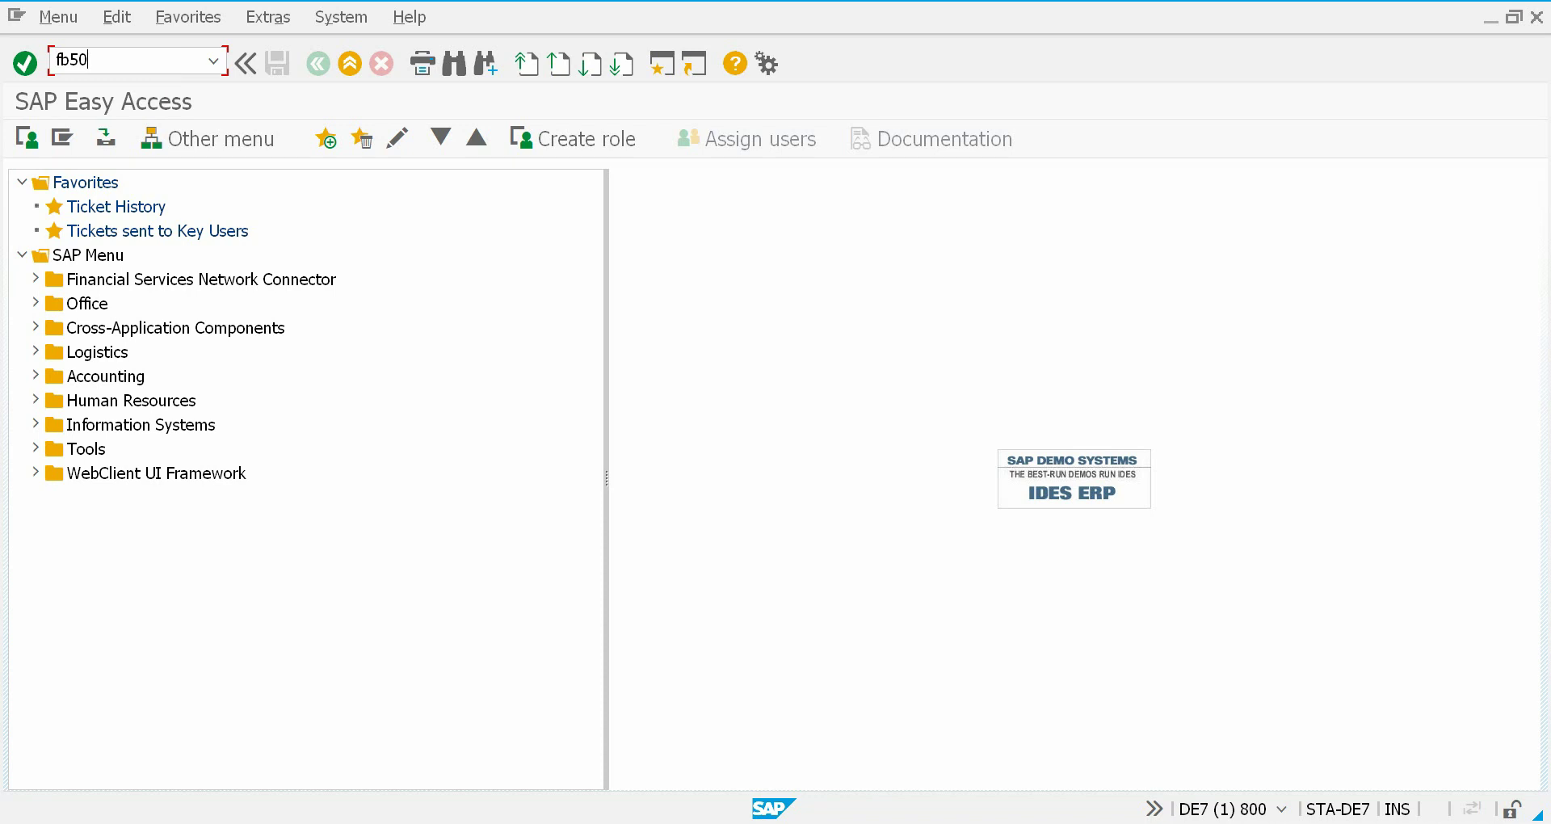
# Step: Start transaction FB50 and set the G/L document's Document Date to 31.07.2019 using the calendar
pyautogui.press('Return')
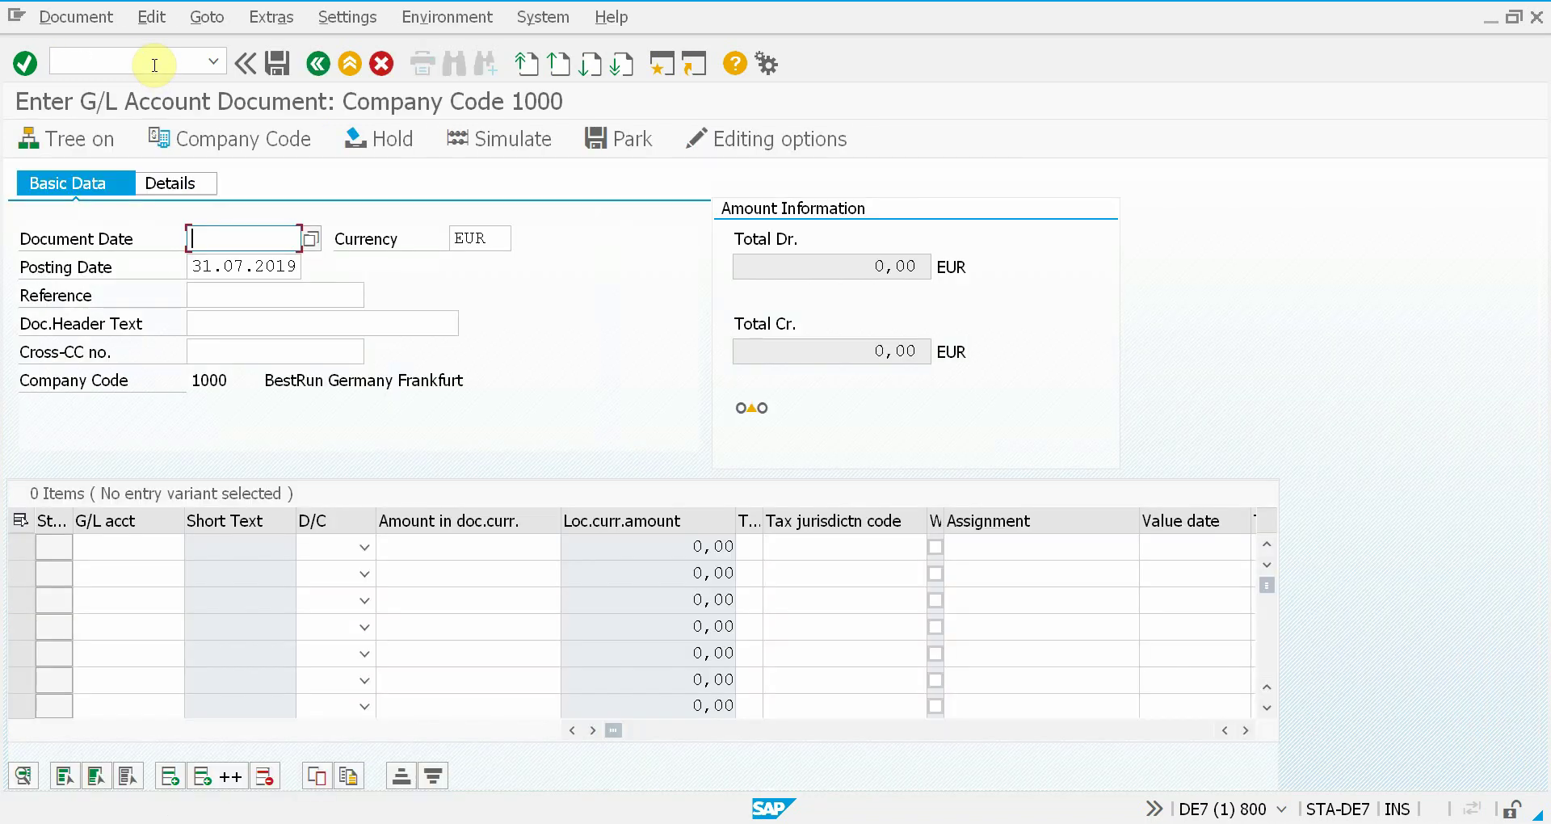
pyautogui.press('F4')
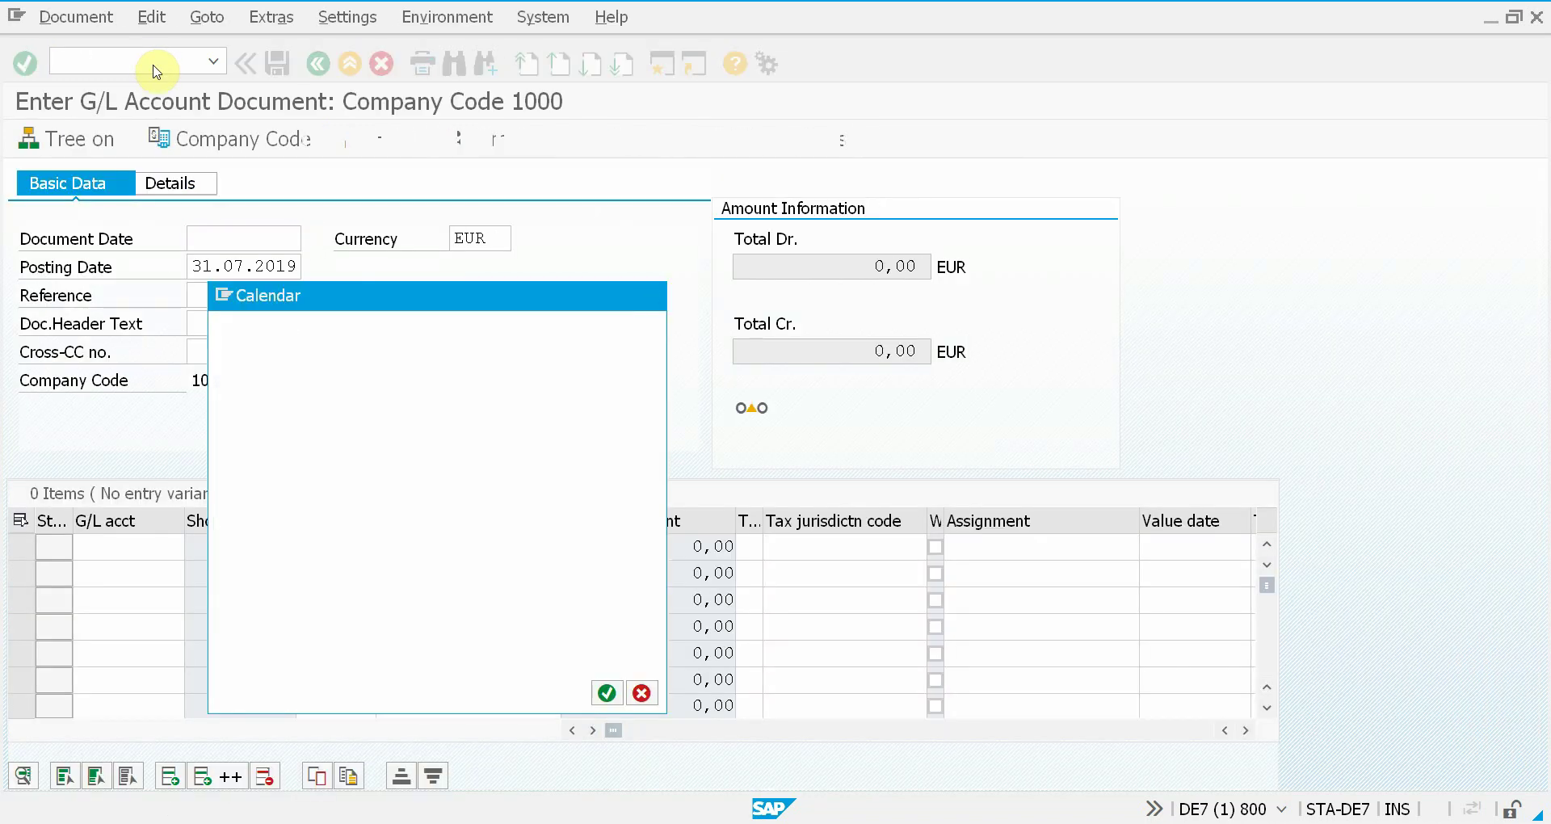
pyautogui.press('Return')
pyautogui.press('Return')
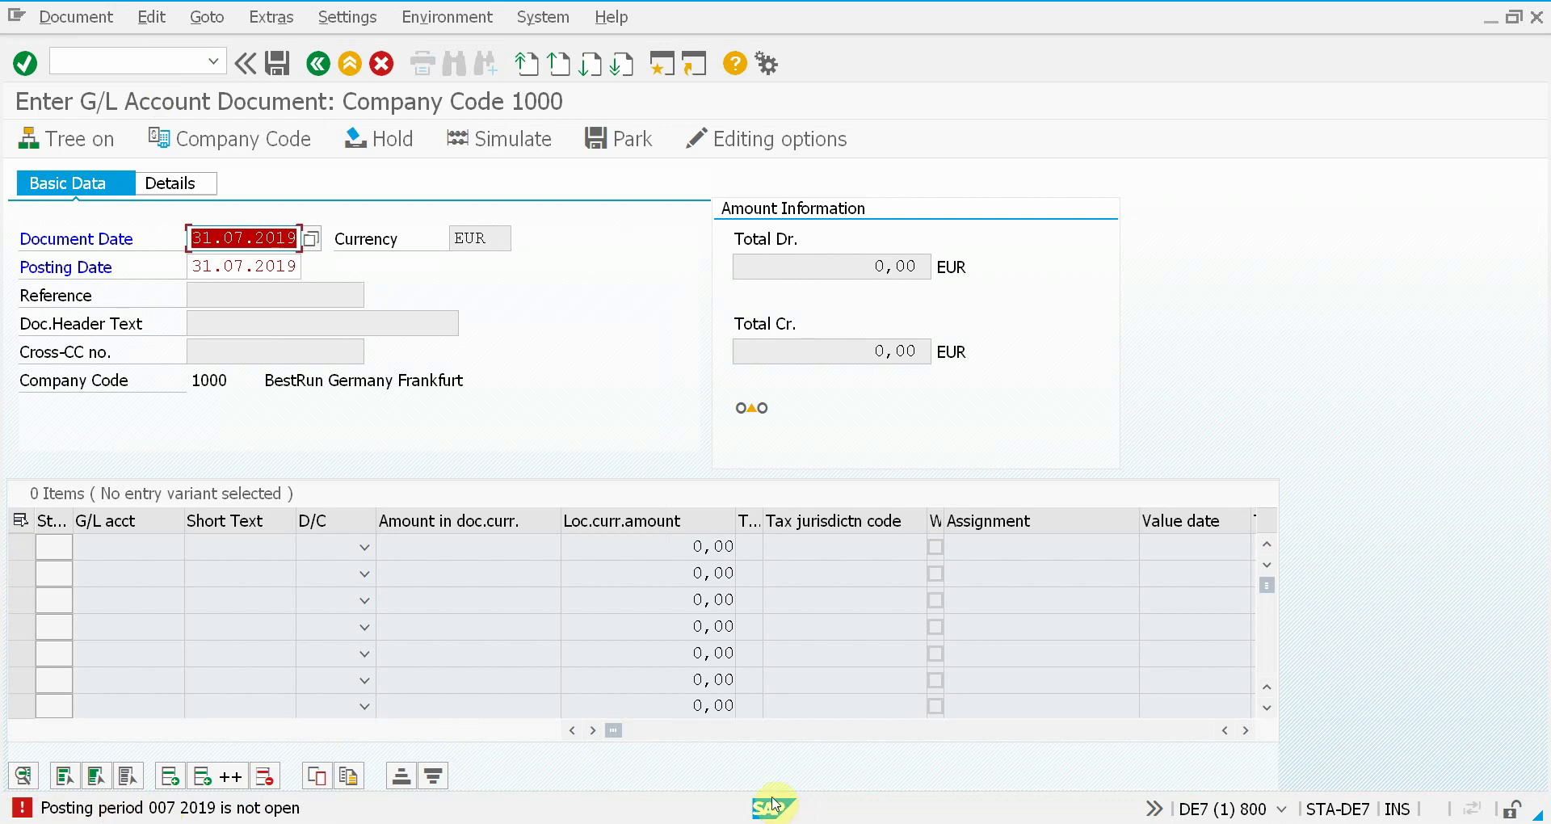
# Step: Create a support message for the posting error with the subject "Cannot post document", allowing the server to take a screenshot
pyautogui.click(547, 16)
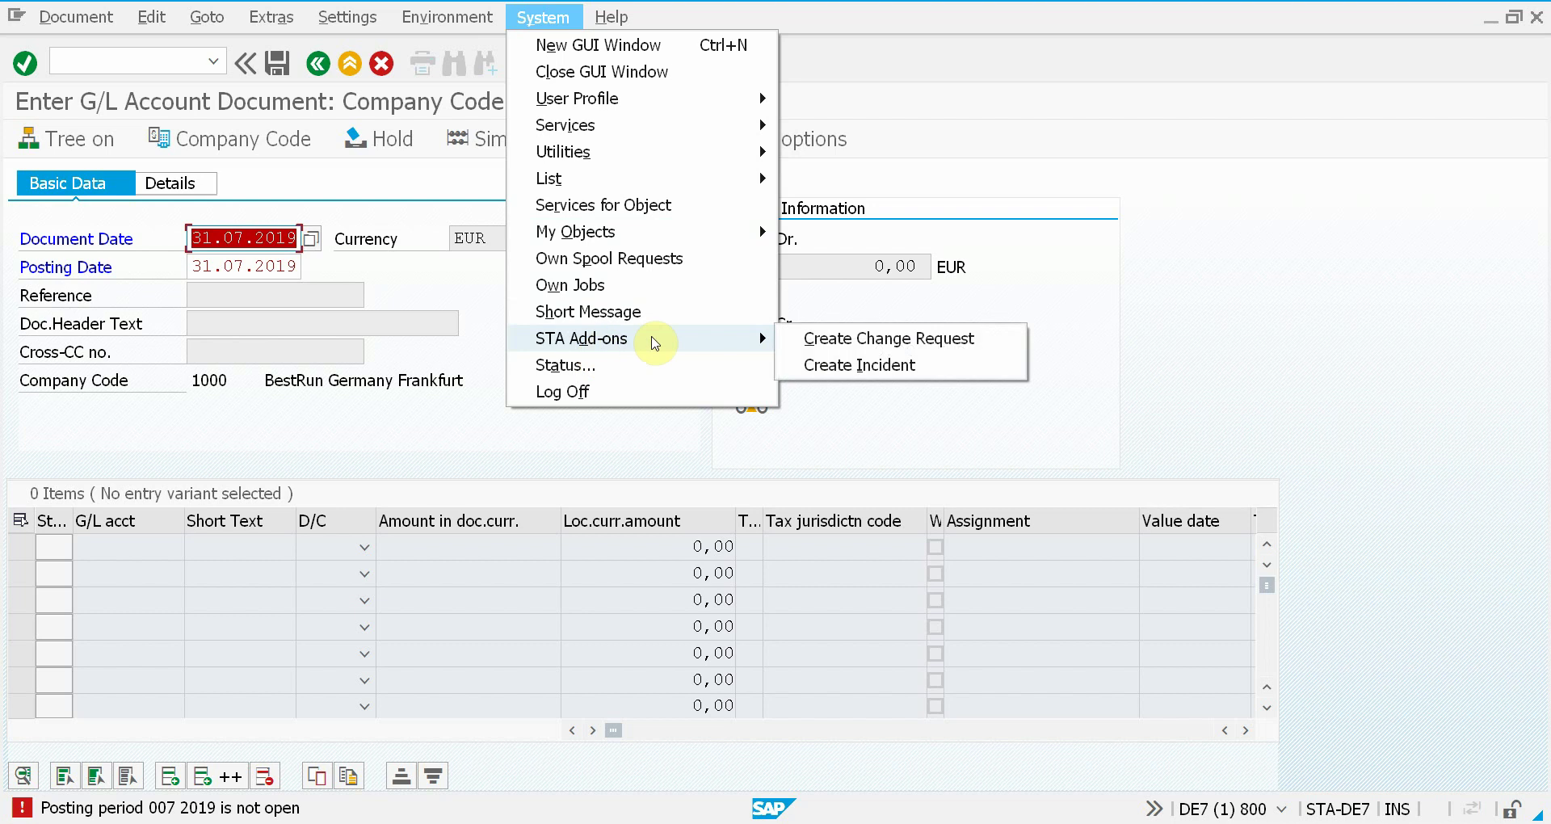
pyautogui.moveTo(611, 16)
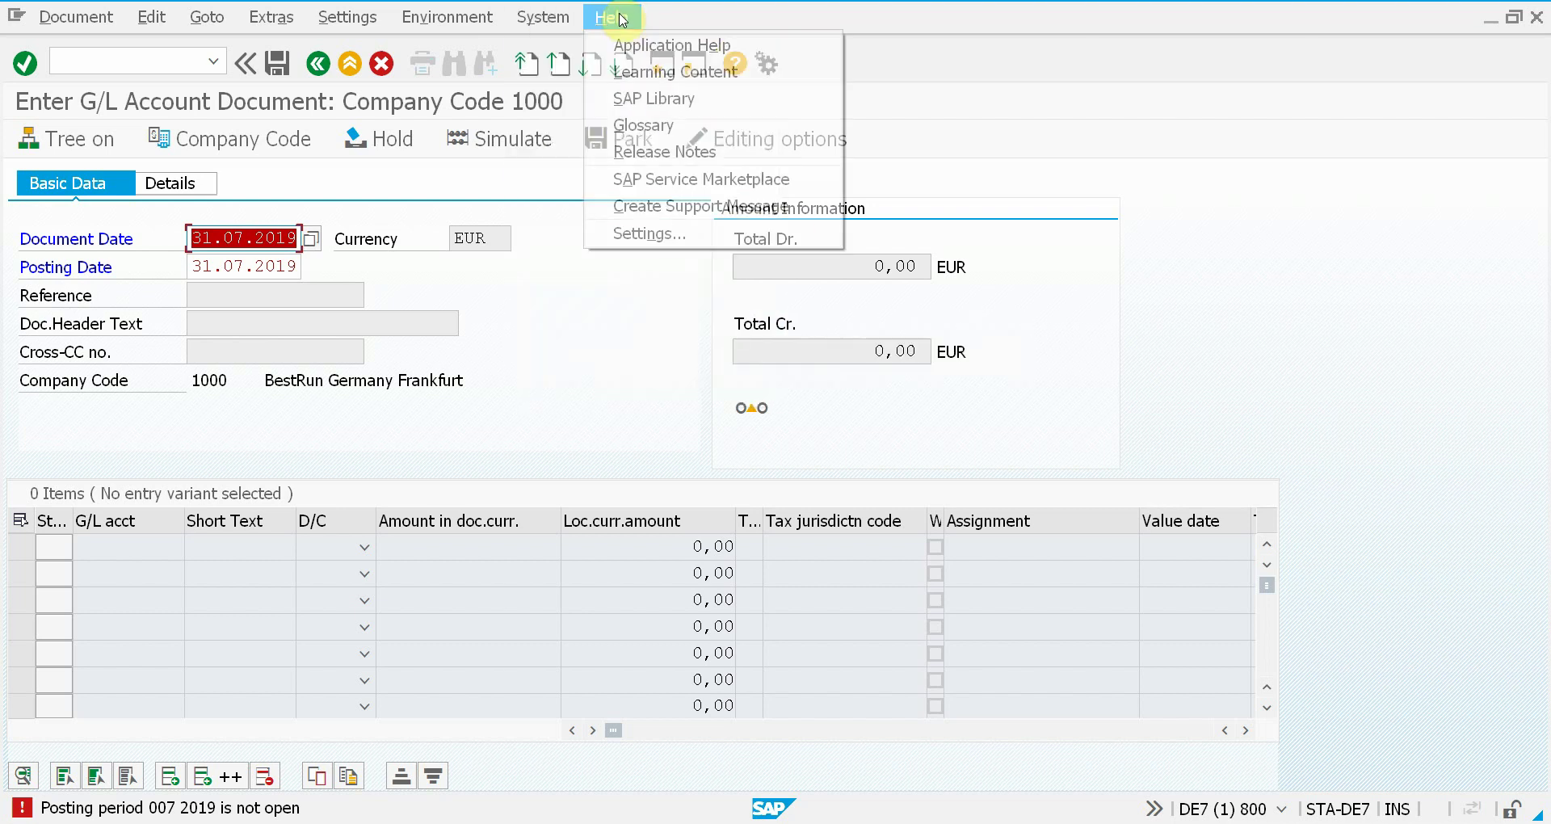
pyautogui.click(726, 215)
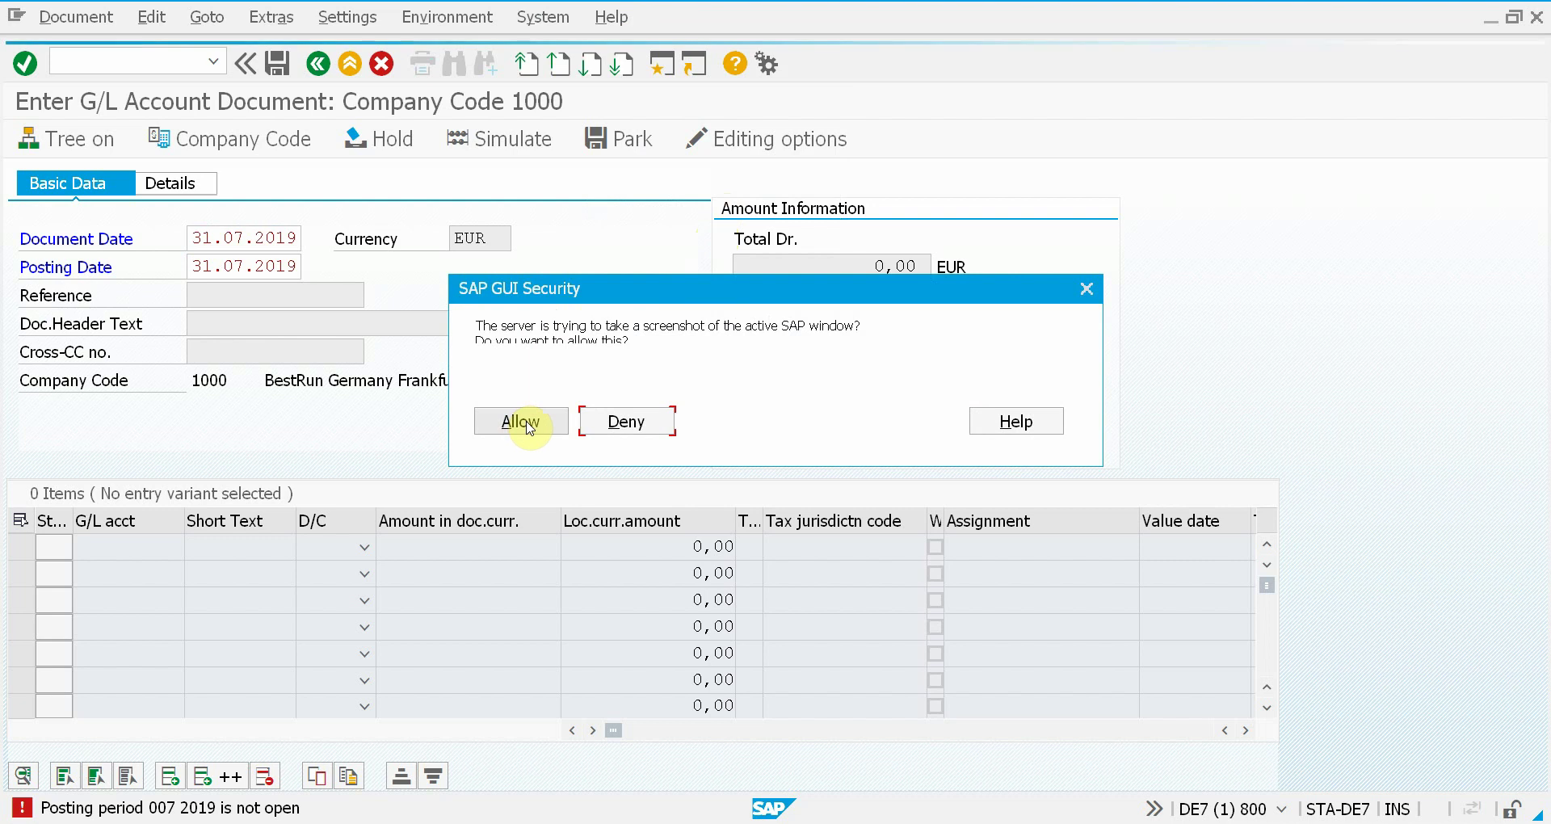
pyautogui.click(530, 425)
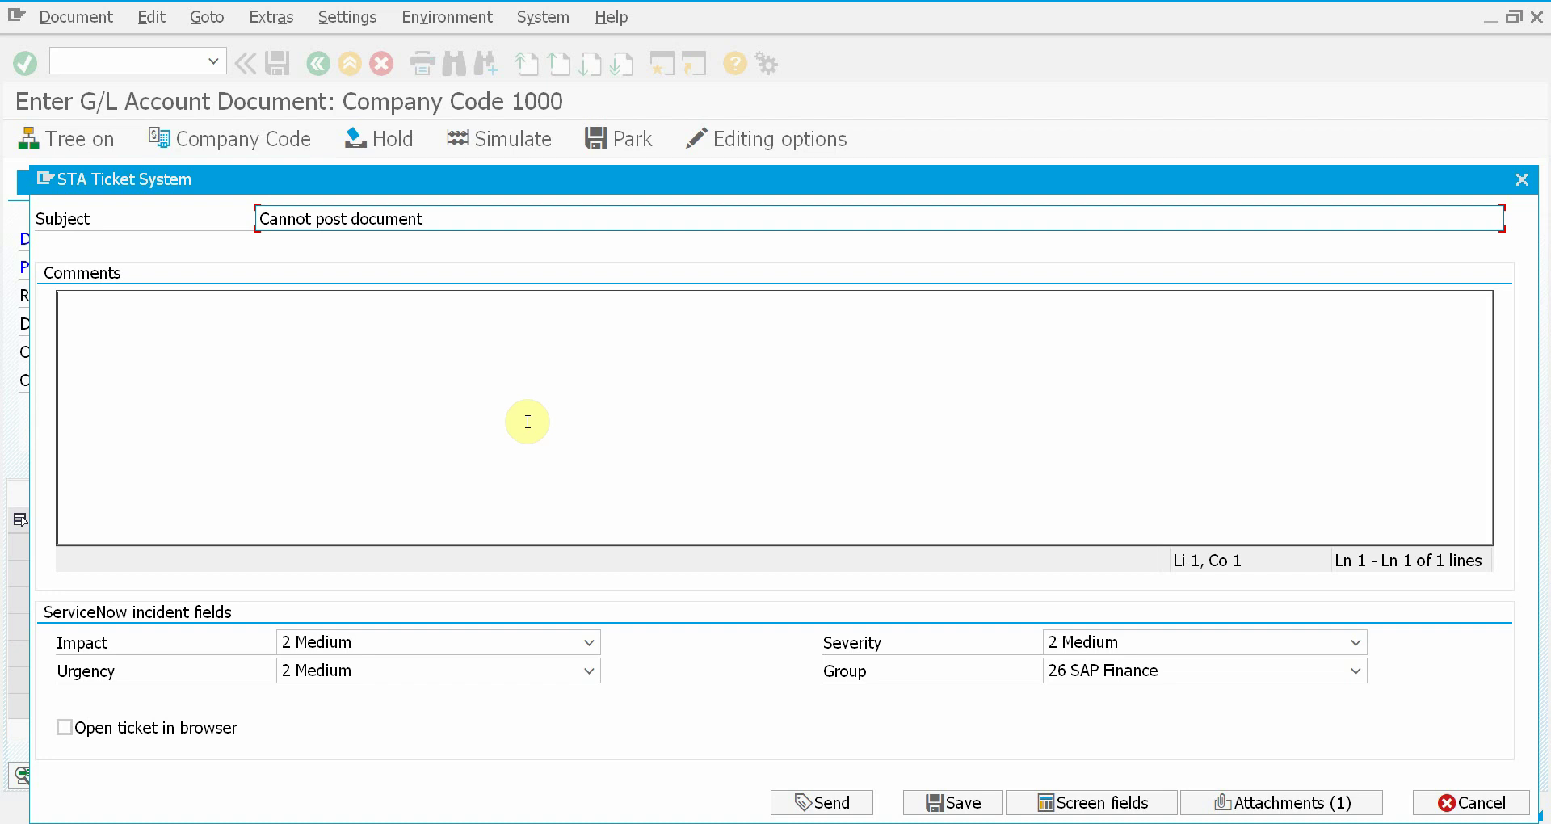
# Step: Enter the comment "Test" in the ticket and set Impact, Urgency and Severity to 1 High
pyautogui.click(527, 421)
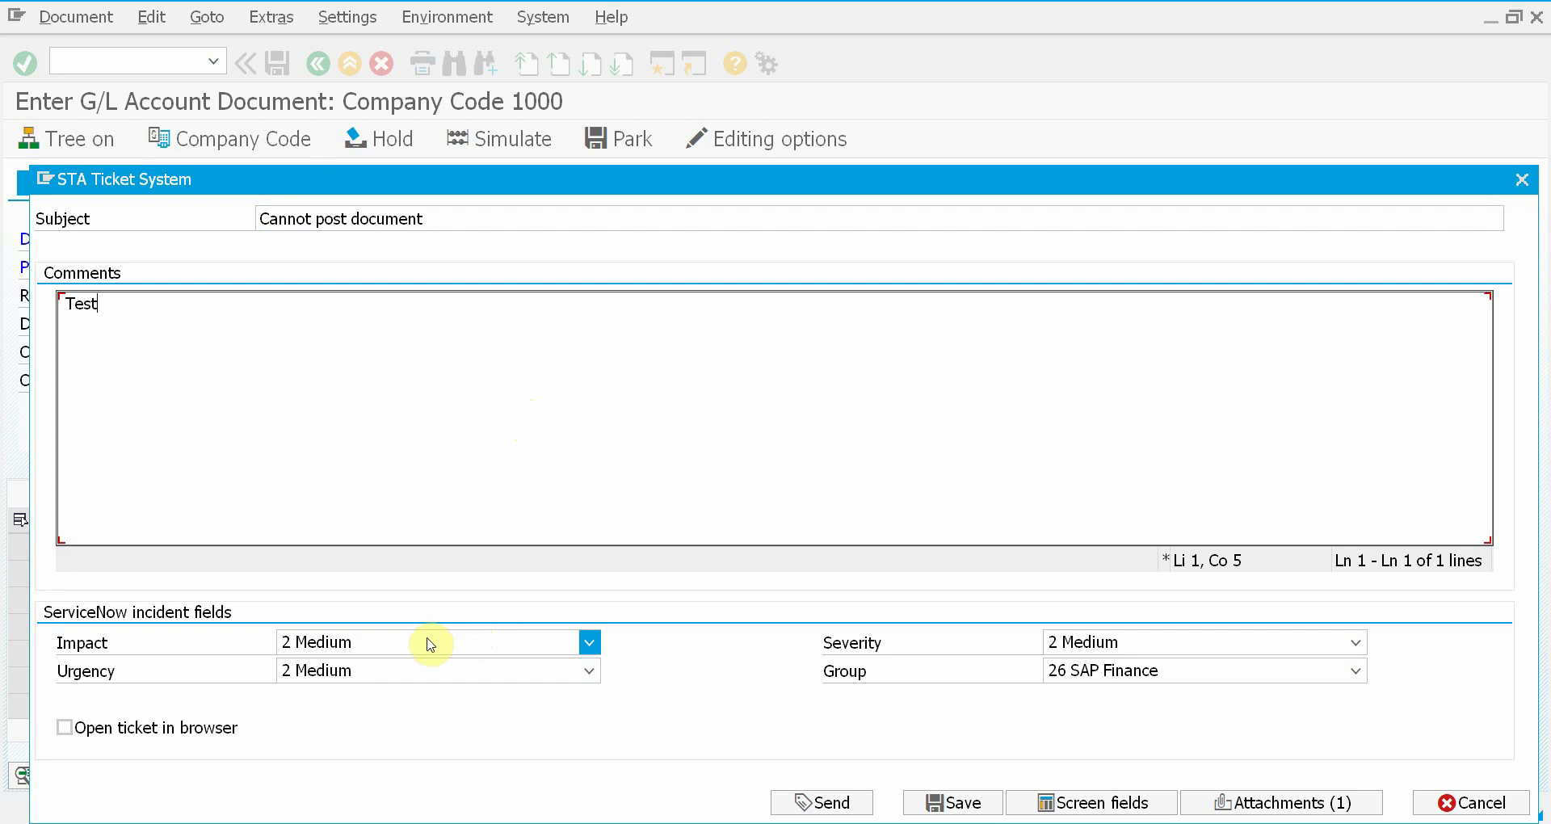
pyautogui.click(464, 653)
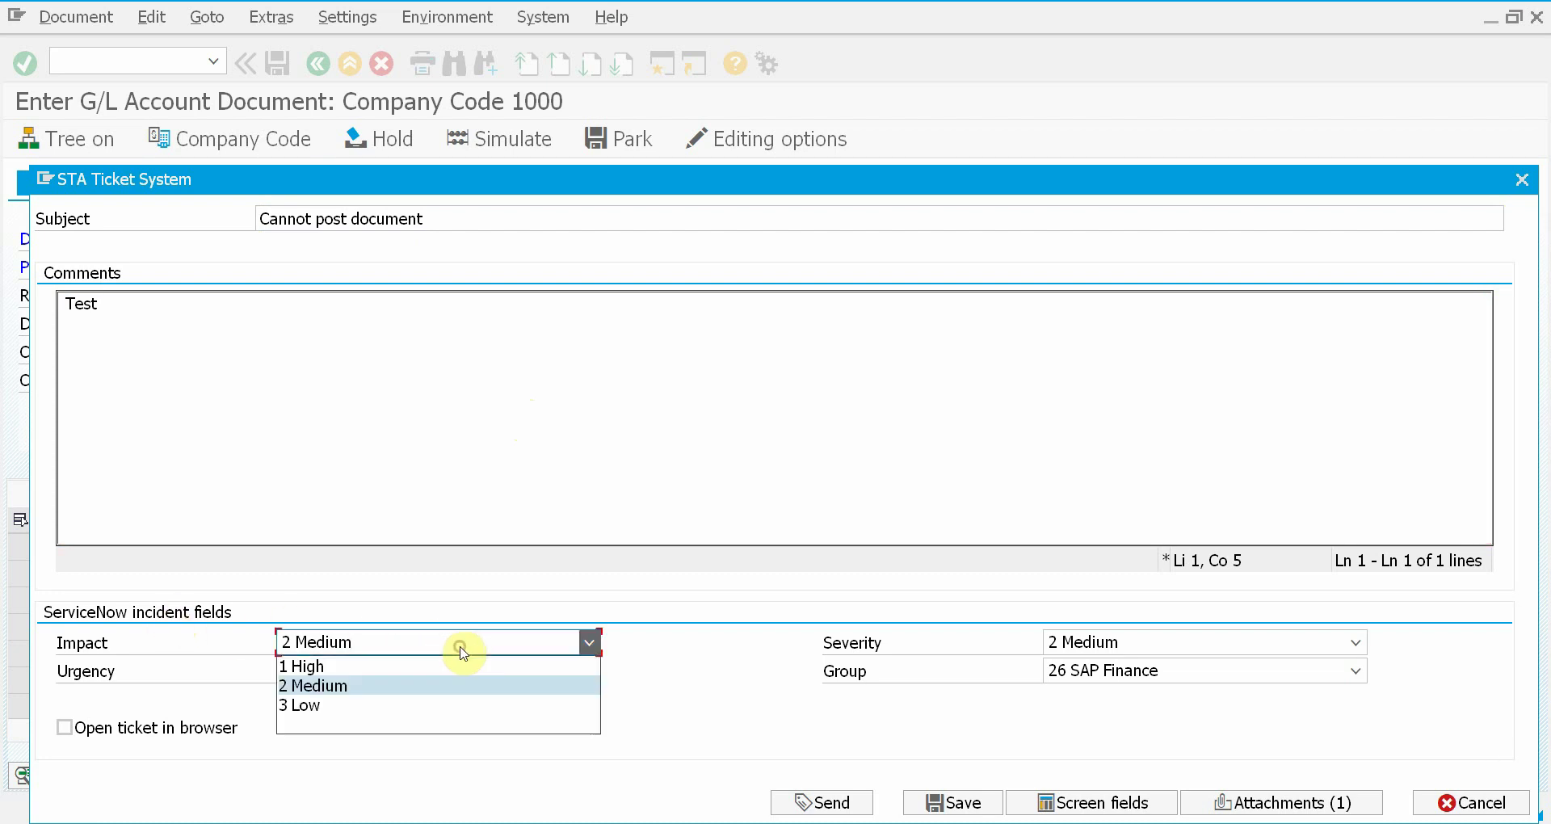
pyautogui.click(372, 667)
pyautogui.click(424, 672)
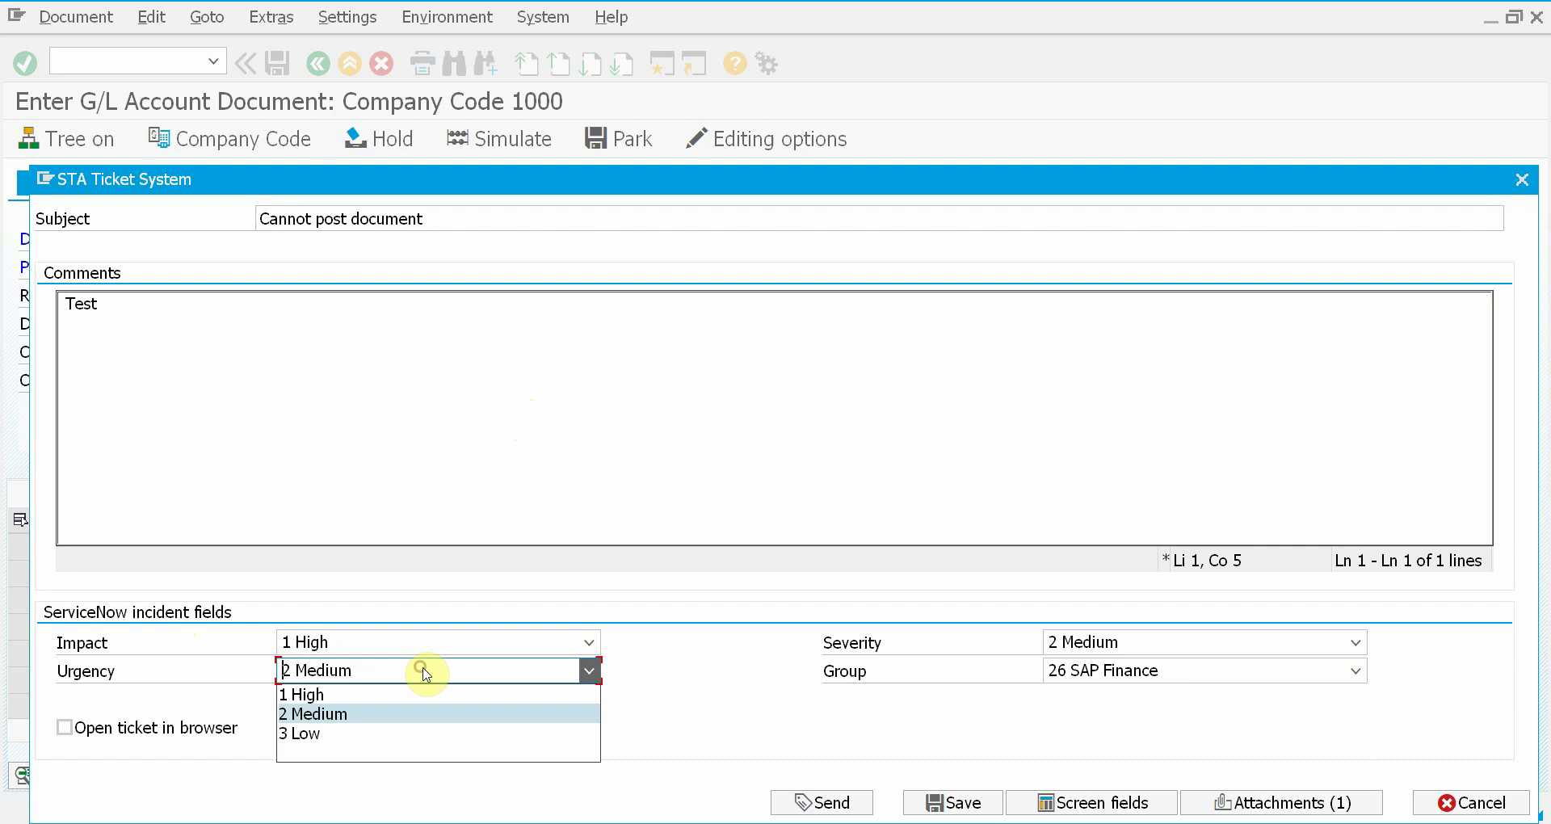
pyautogui.click(444, 696)
pyautogui.click(1129, 647)
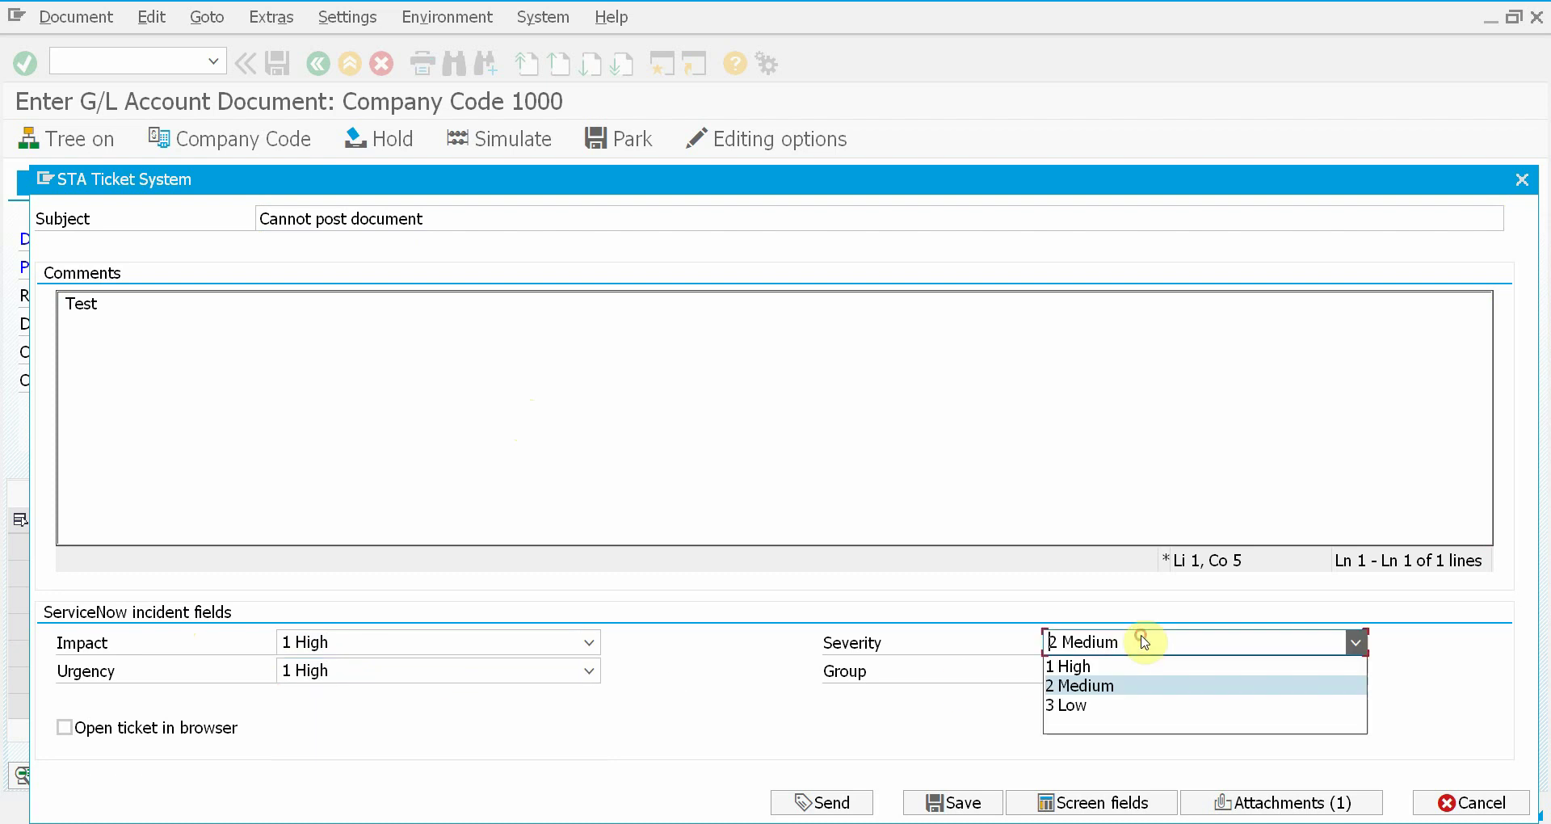
pyautogui.click(1090, 667)
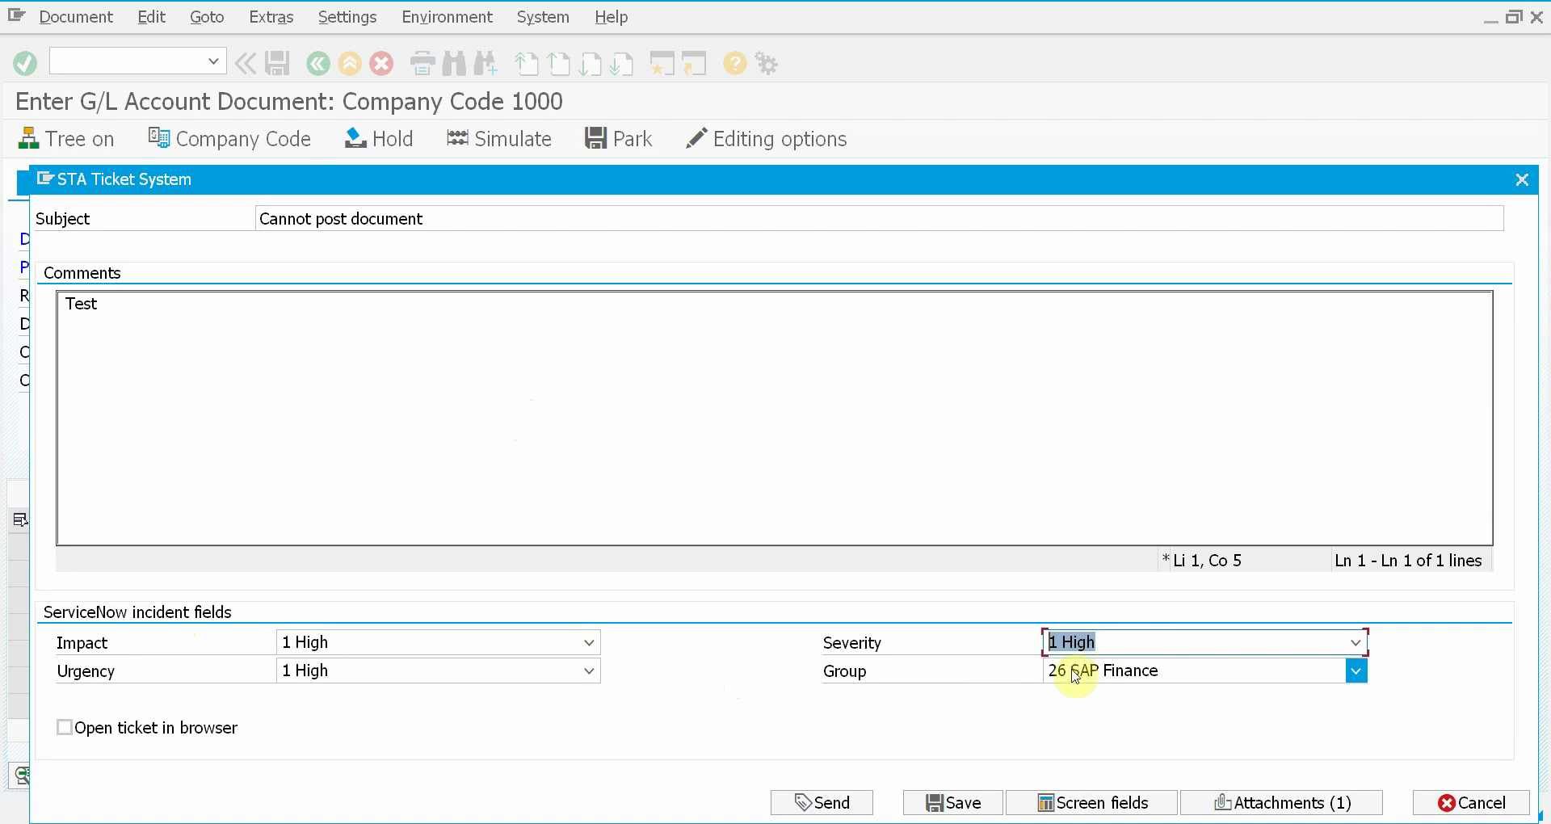
# Step: Send the ticket with the option to open it in the browser, and look through the submitted ticket form
pyautogui.click(200, 725)
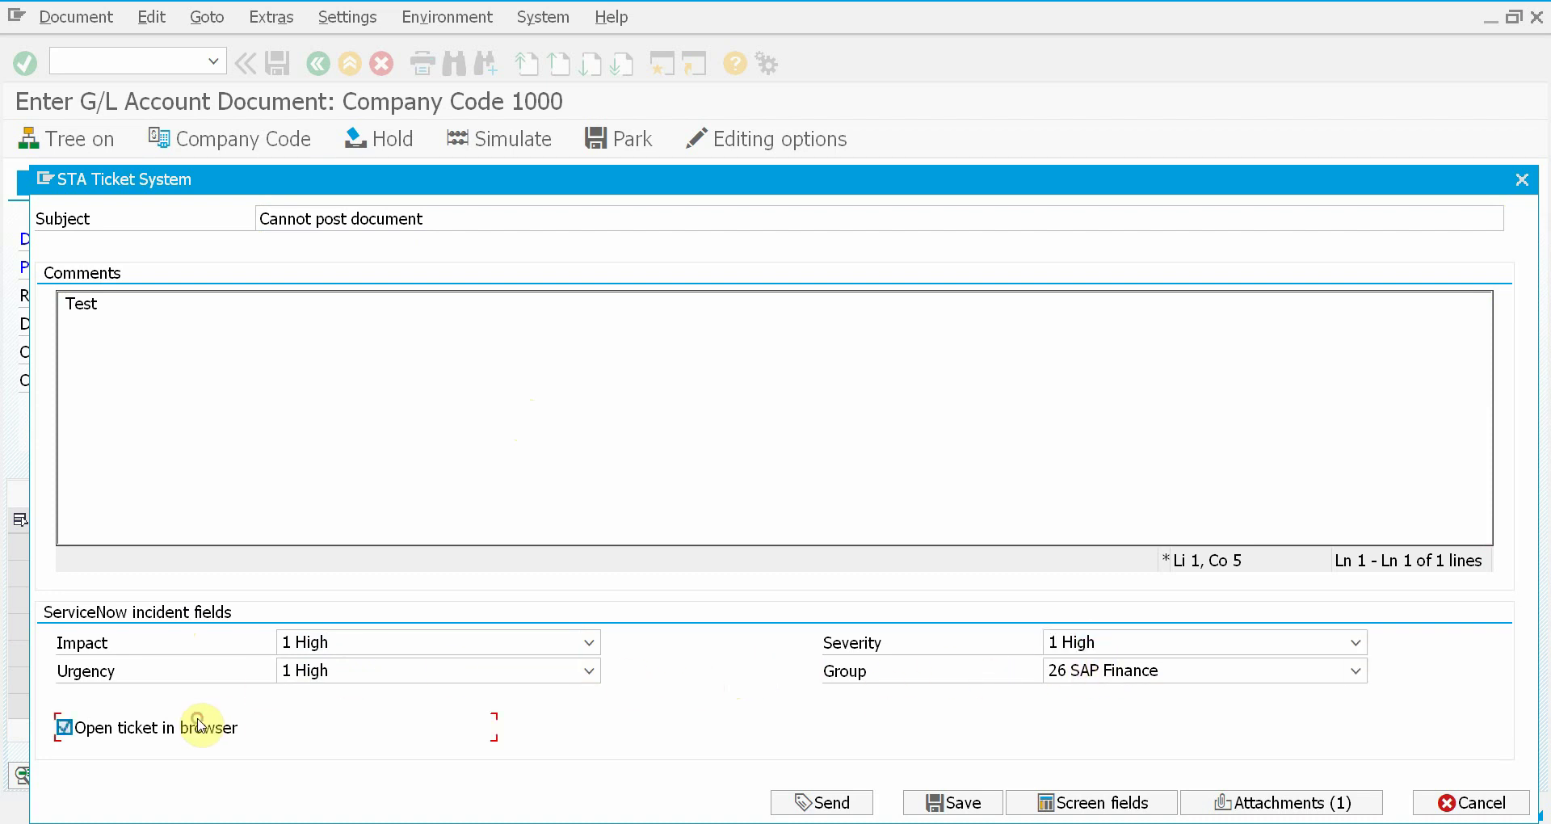
pyautogui.click(828, 801)
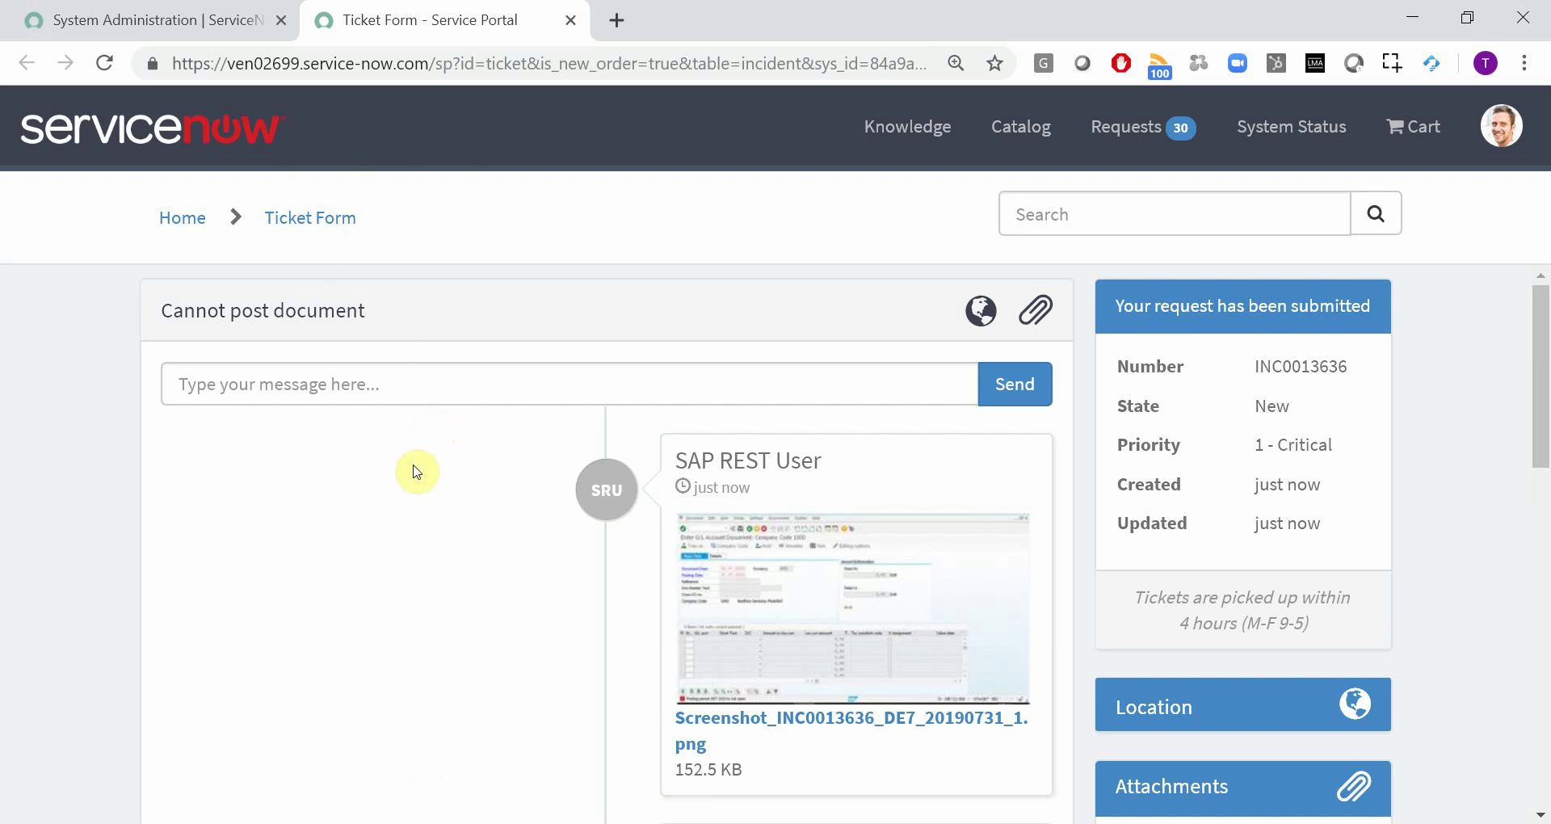
pyautogui.scroll(-5, 415, 481)
pyautogui.scroll(5, 415, 482)
# Step: Go to the ServiceNow instance's main page and open the Service Desk - Incidents list from the favorites
pyautogui.hotkey('ctrl', 'l')
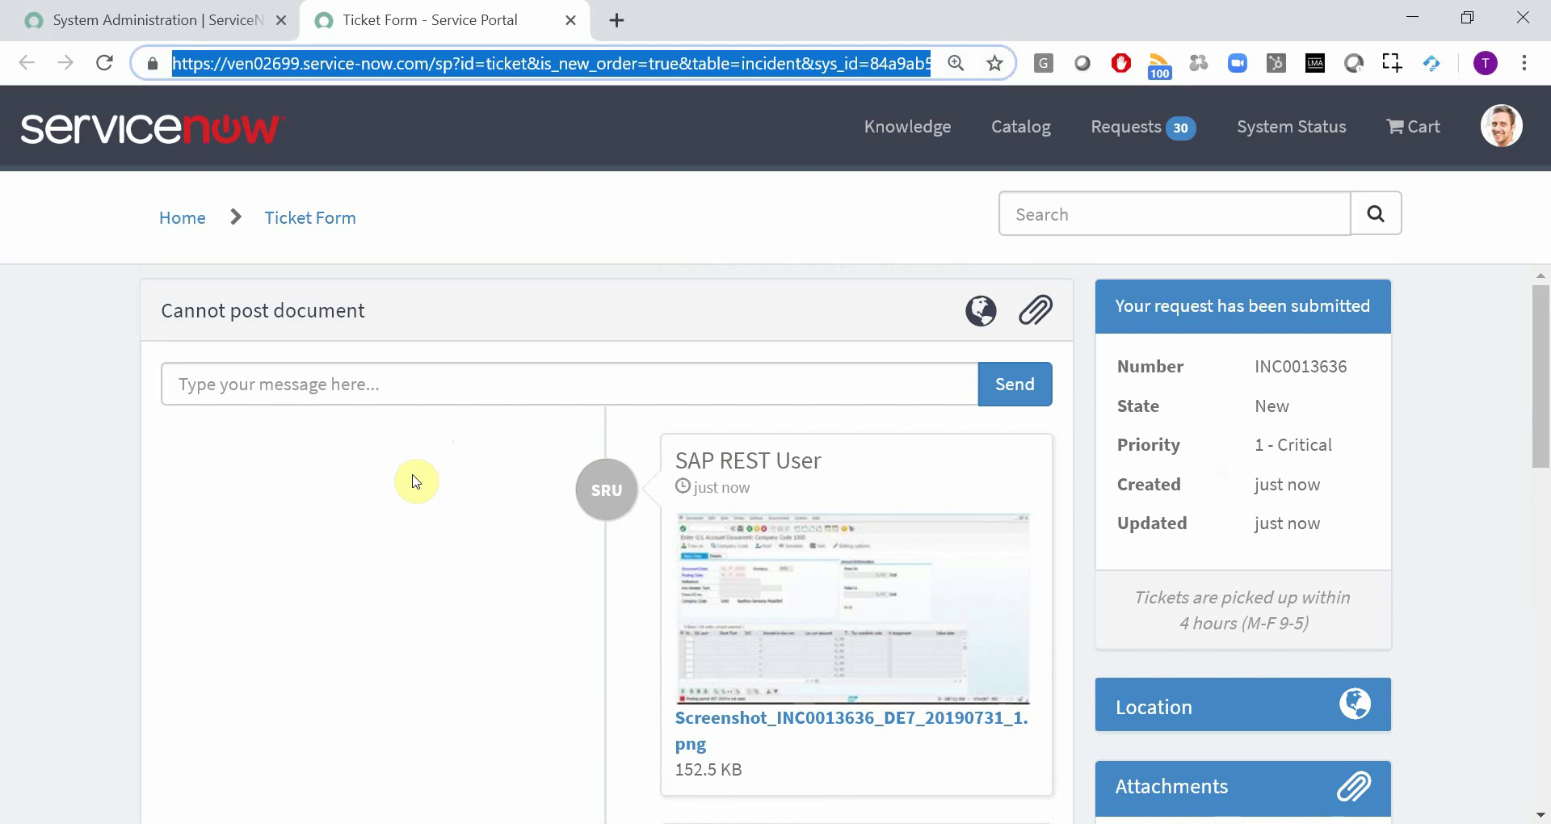
pyautogui.write('ven')
pyautogui.press('Return')
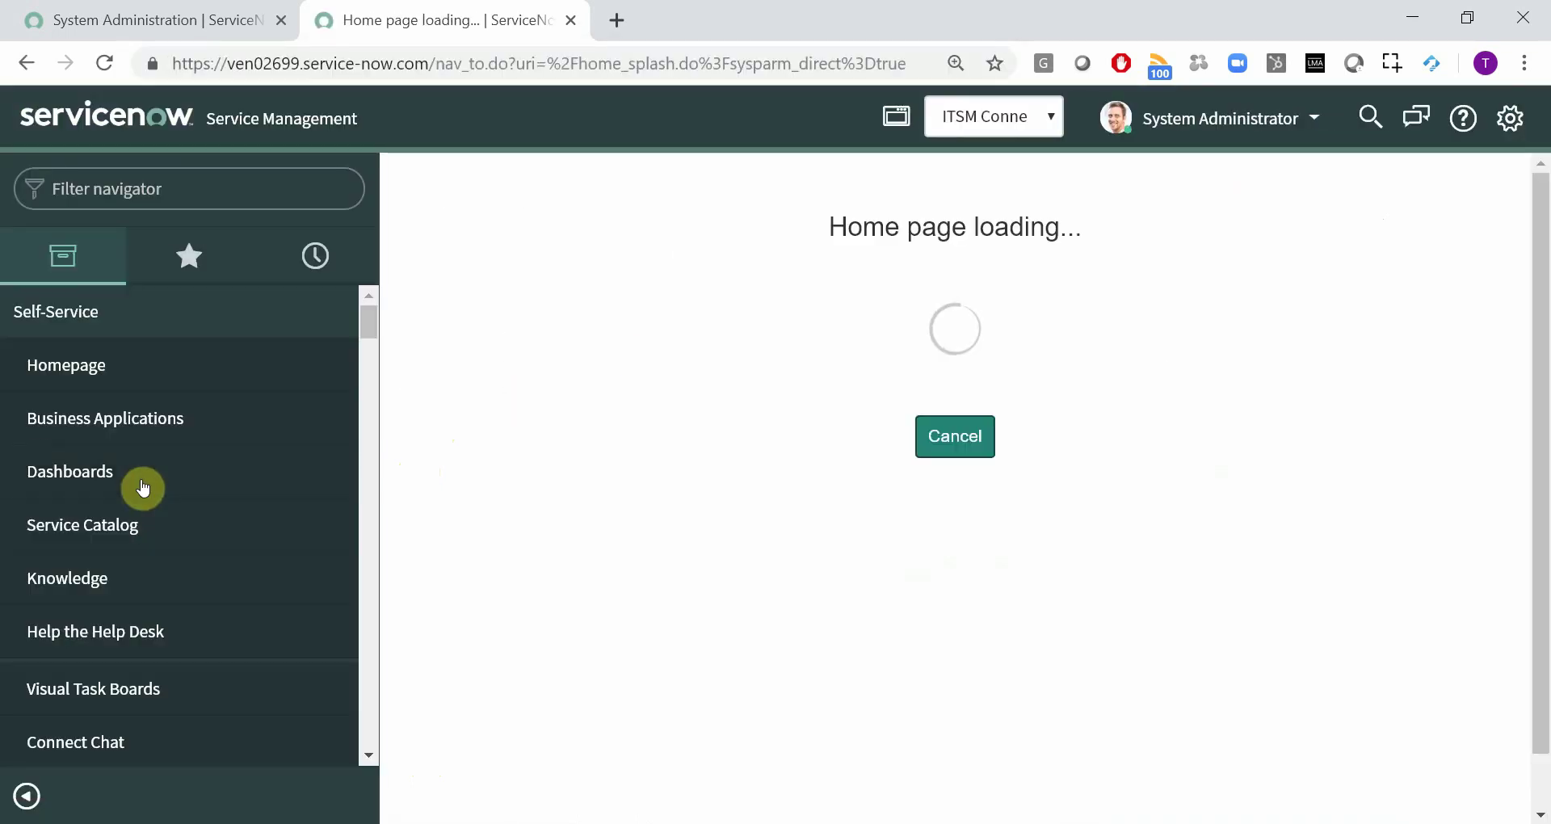
pyautogui.click(192, 257)
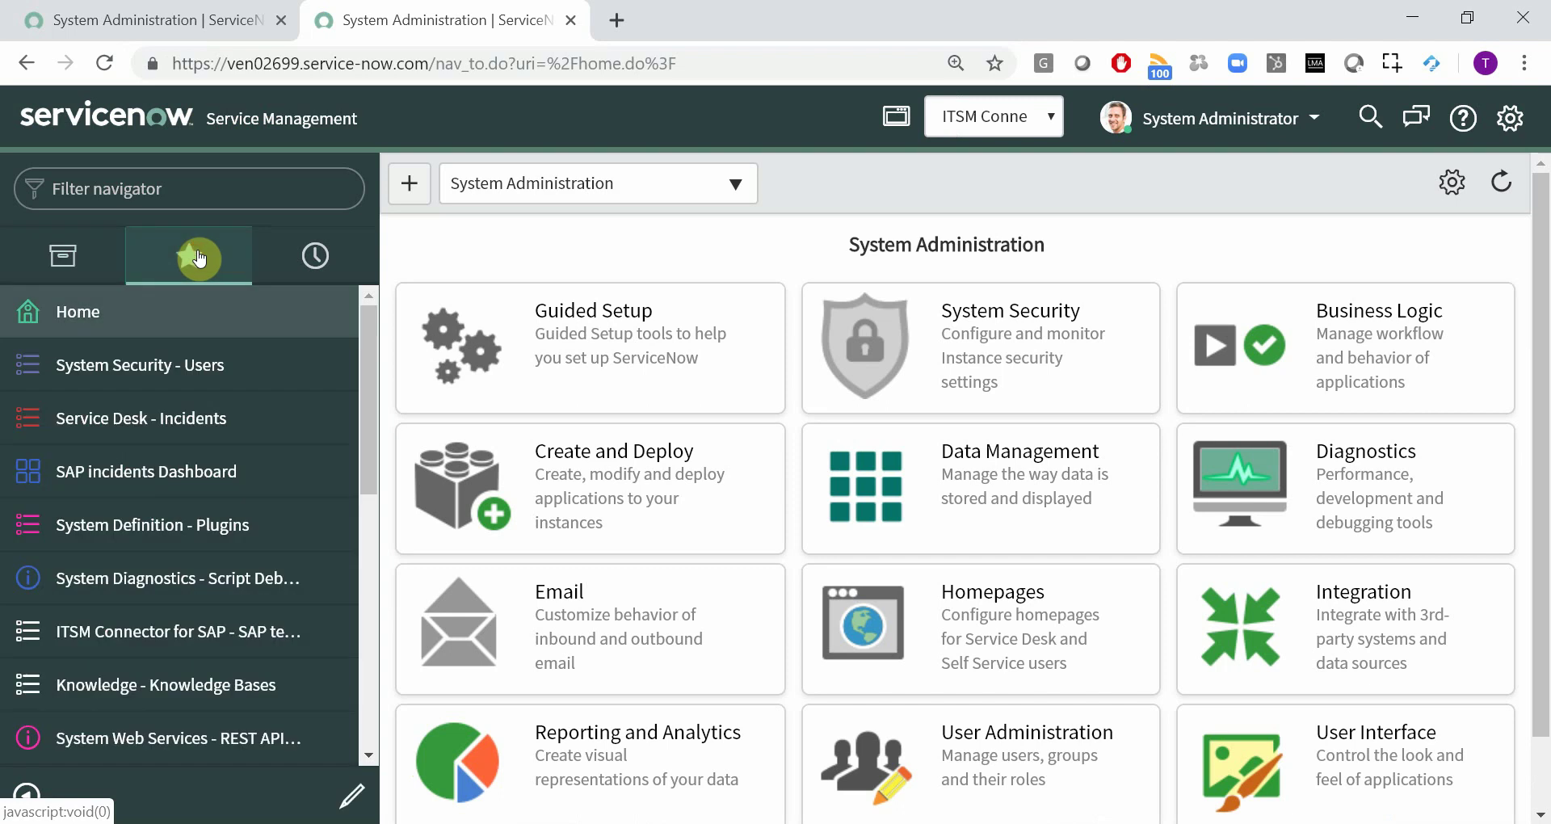
pyautogui.click(176, 417)
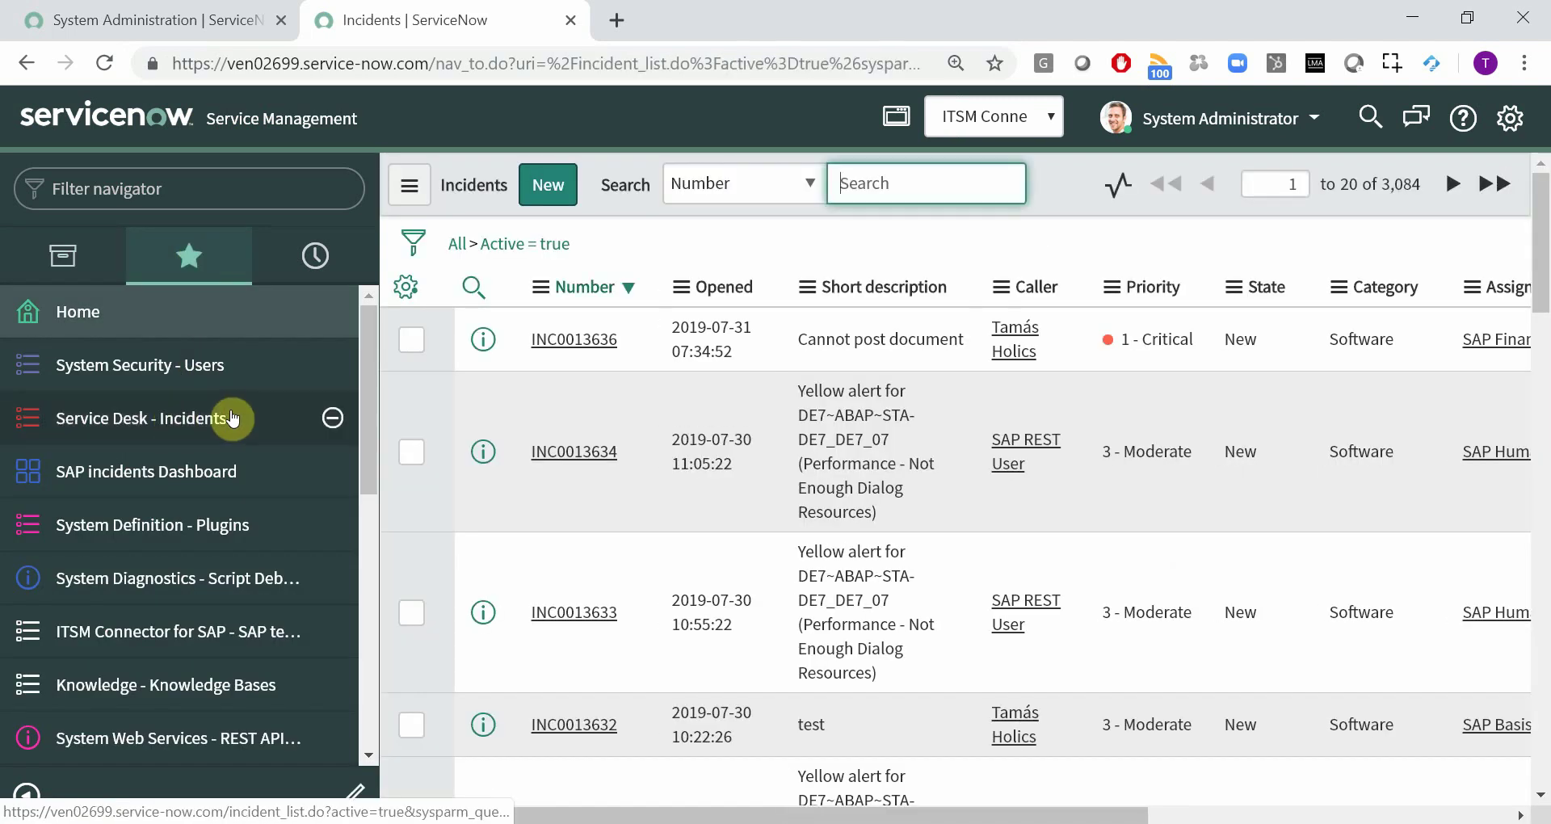
# Step: Open the "Cannot post document" incident and review its fields, from the category down to the description
pyautogui.click(587, 344)
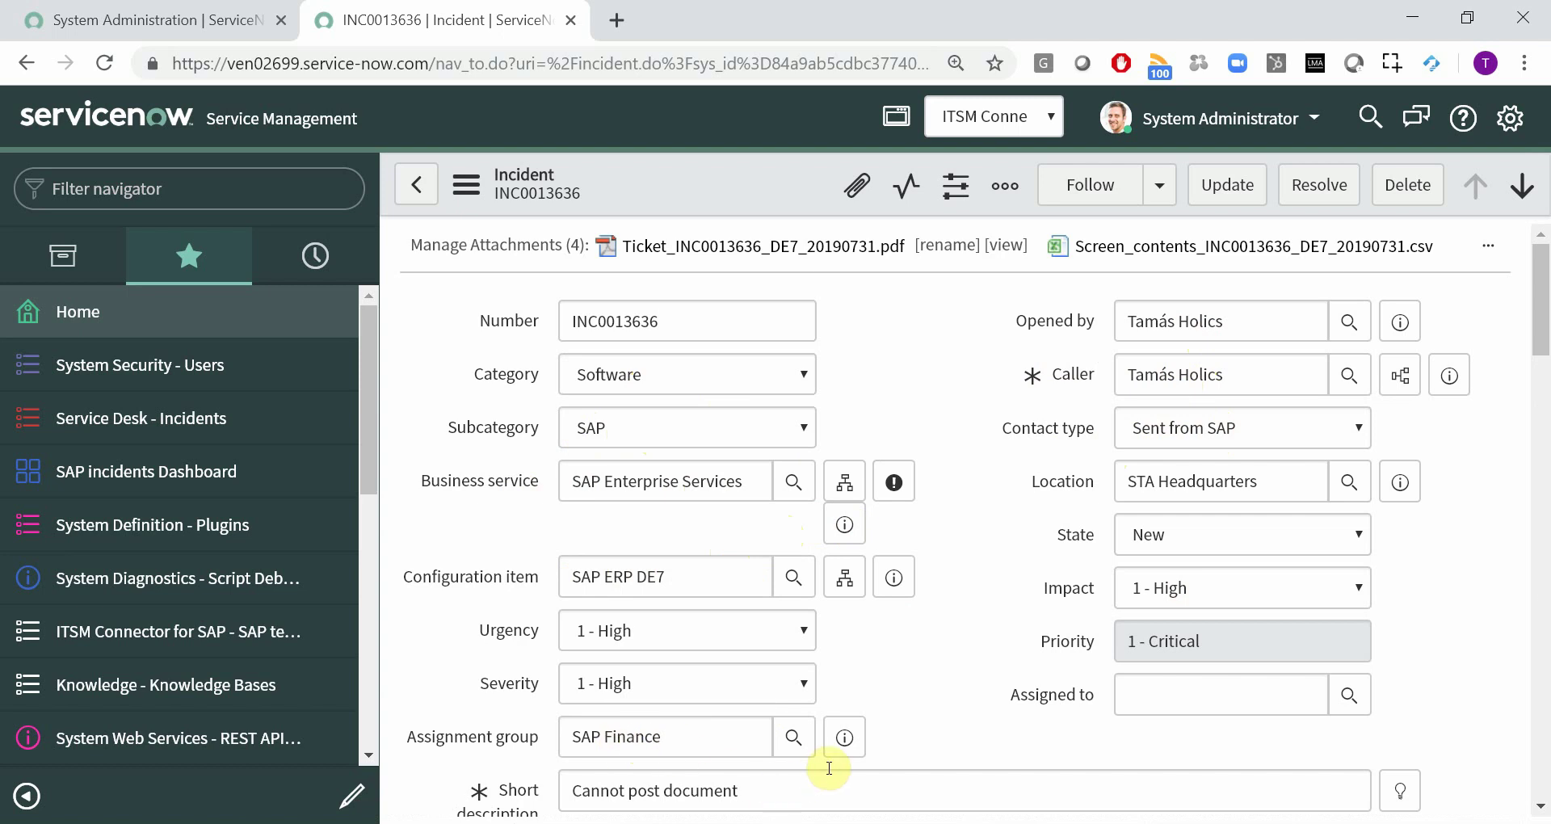
pyautogui.scroll(-3, 832, 768)
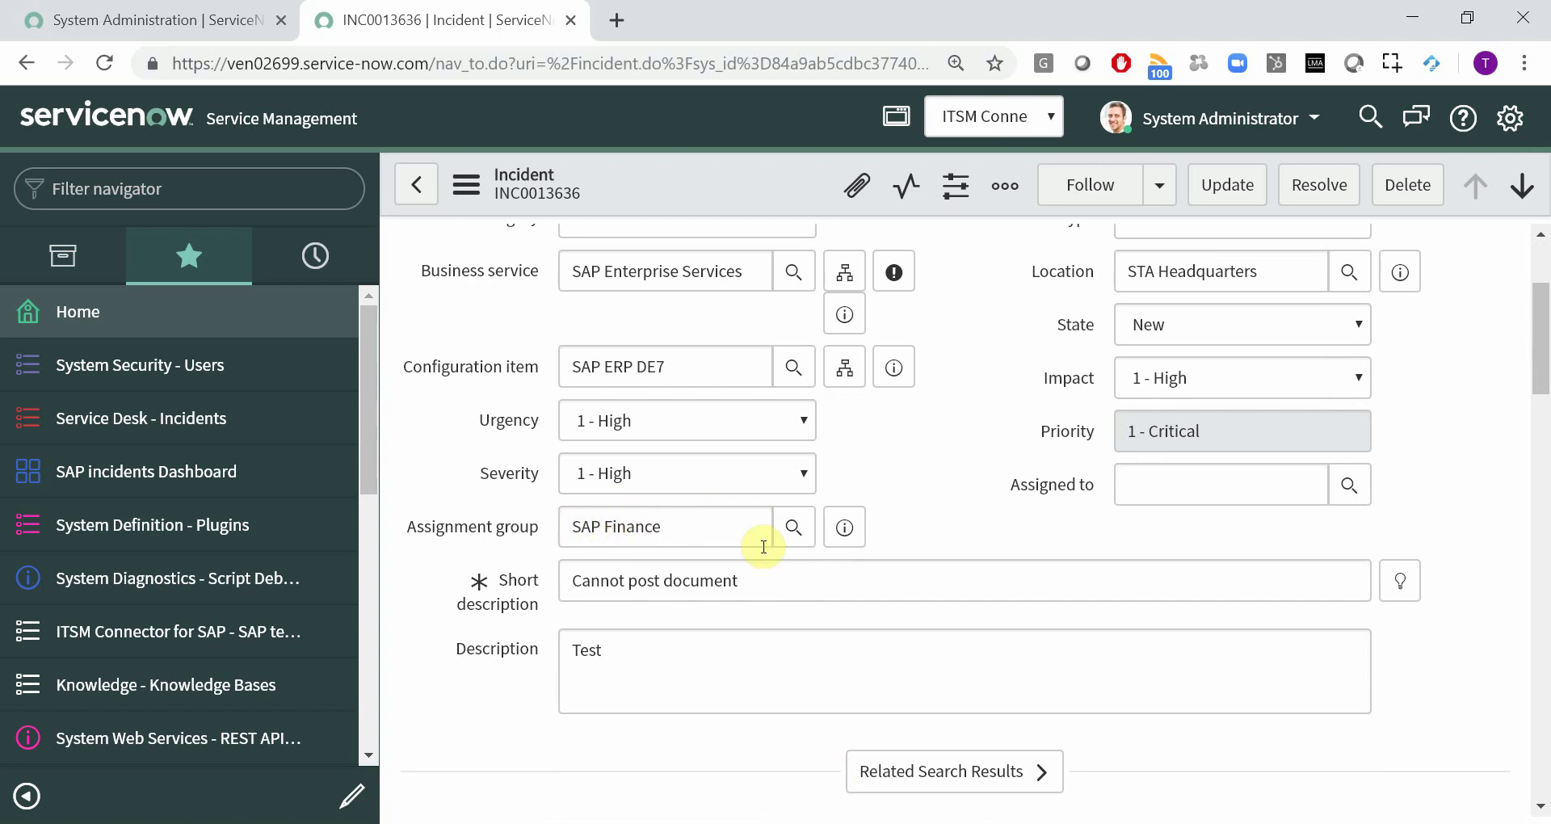
pyautogui.scroll(3, 763, 547)
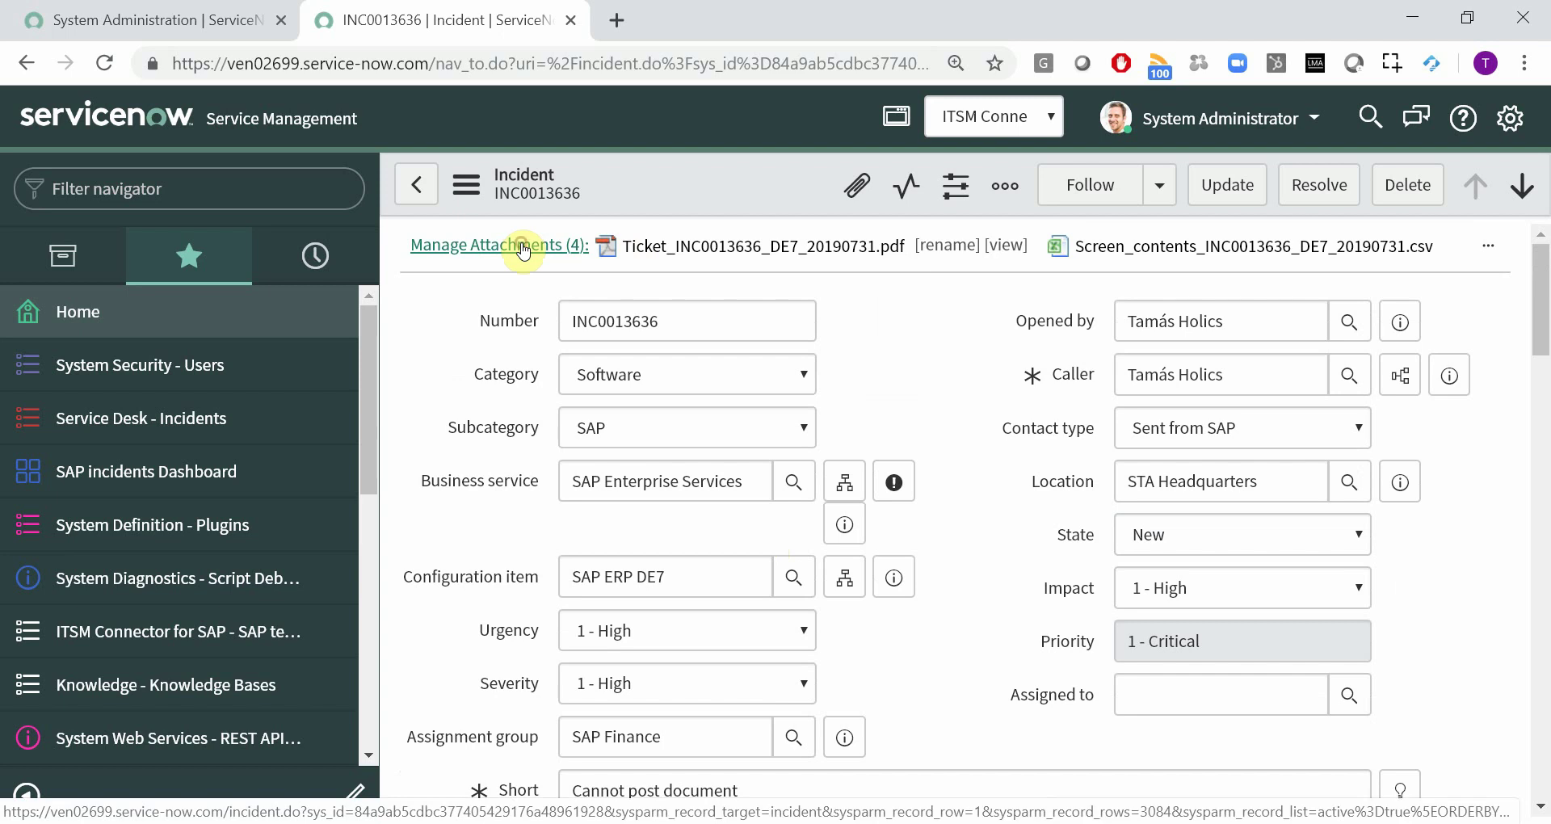
# Step: Open the incident's attachment list, view the attached PNG screenshot and close its window
pyautogui.click(522, 250)
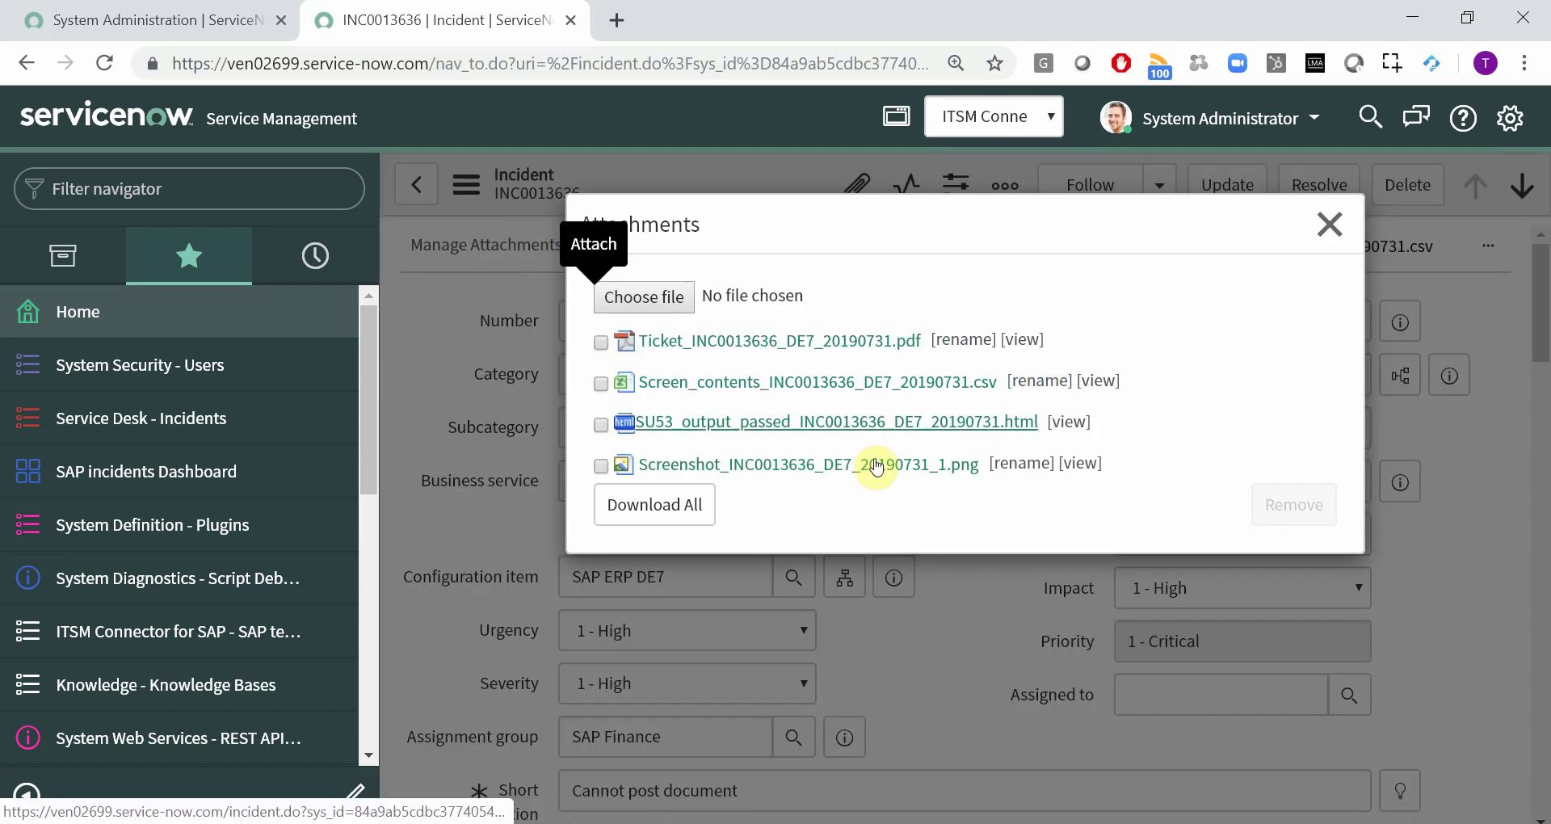
pyautogui.click(1079, 464)
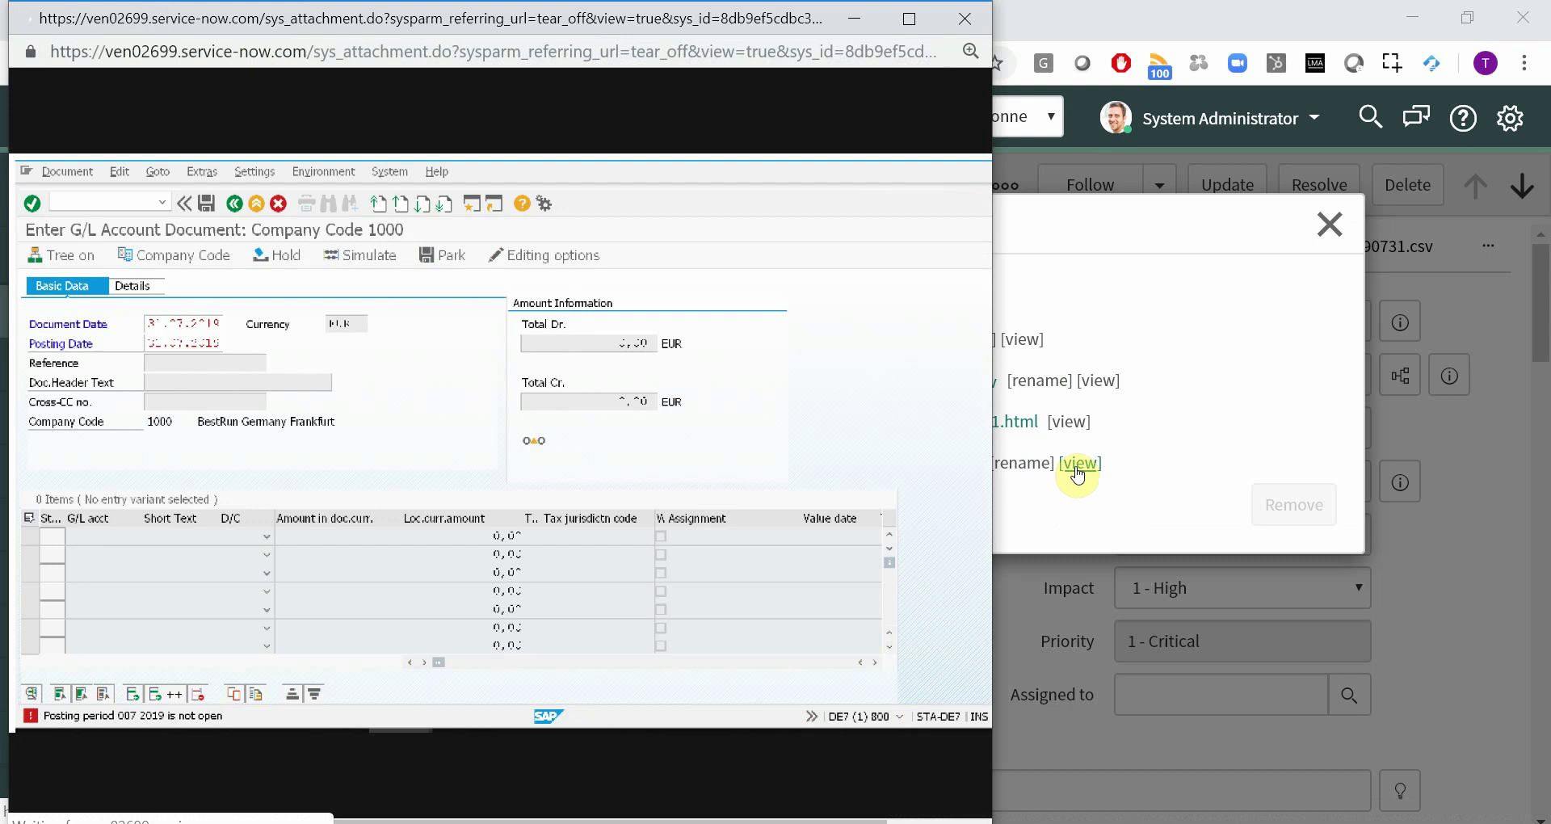
pyautogui.click(969, 18)
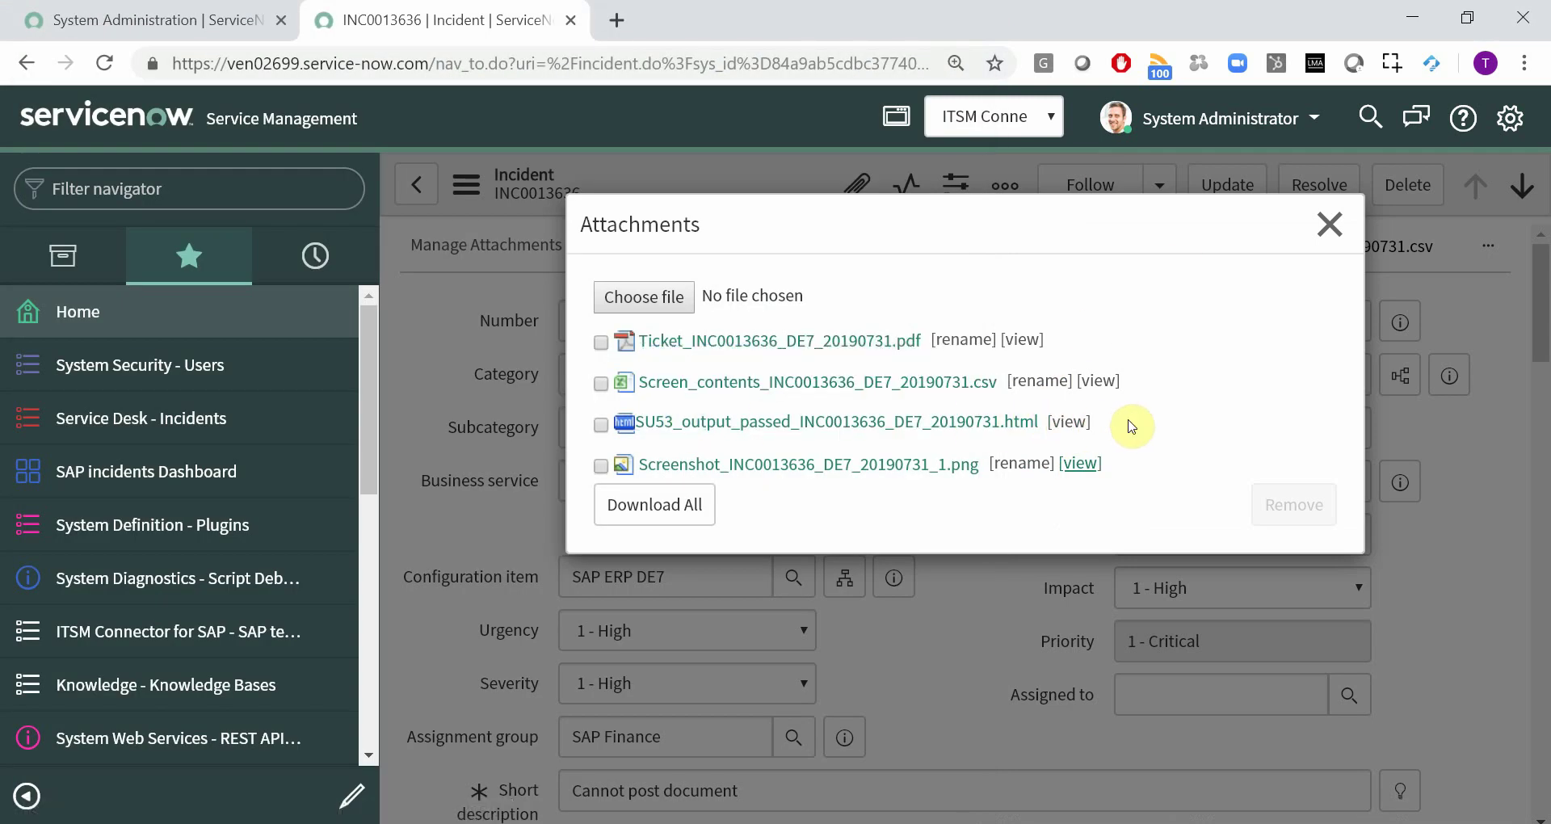
# Step: Open the attached Screen_contents CSV file in Excel and autofit the widths of columns A to G
pyautogui.click(775, 380)
pyautogui.click(158, 804)
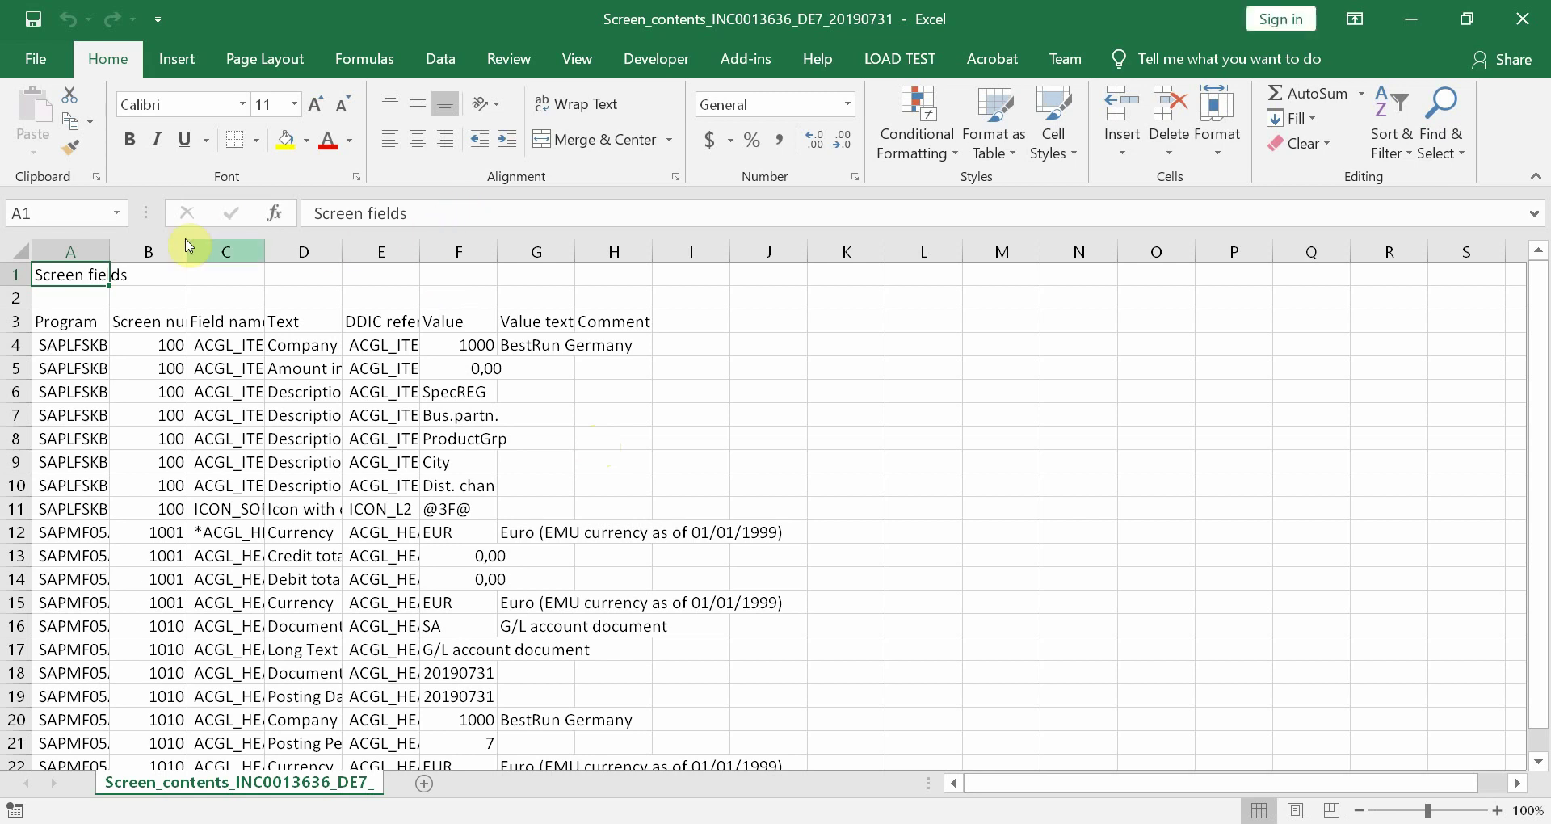
pyautogui.moveTo(98, 246); pyautogui.dragTo(561, 251)
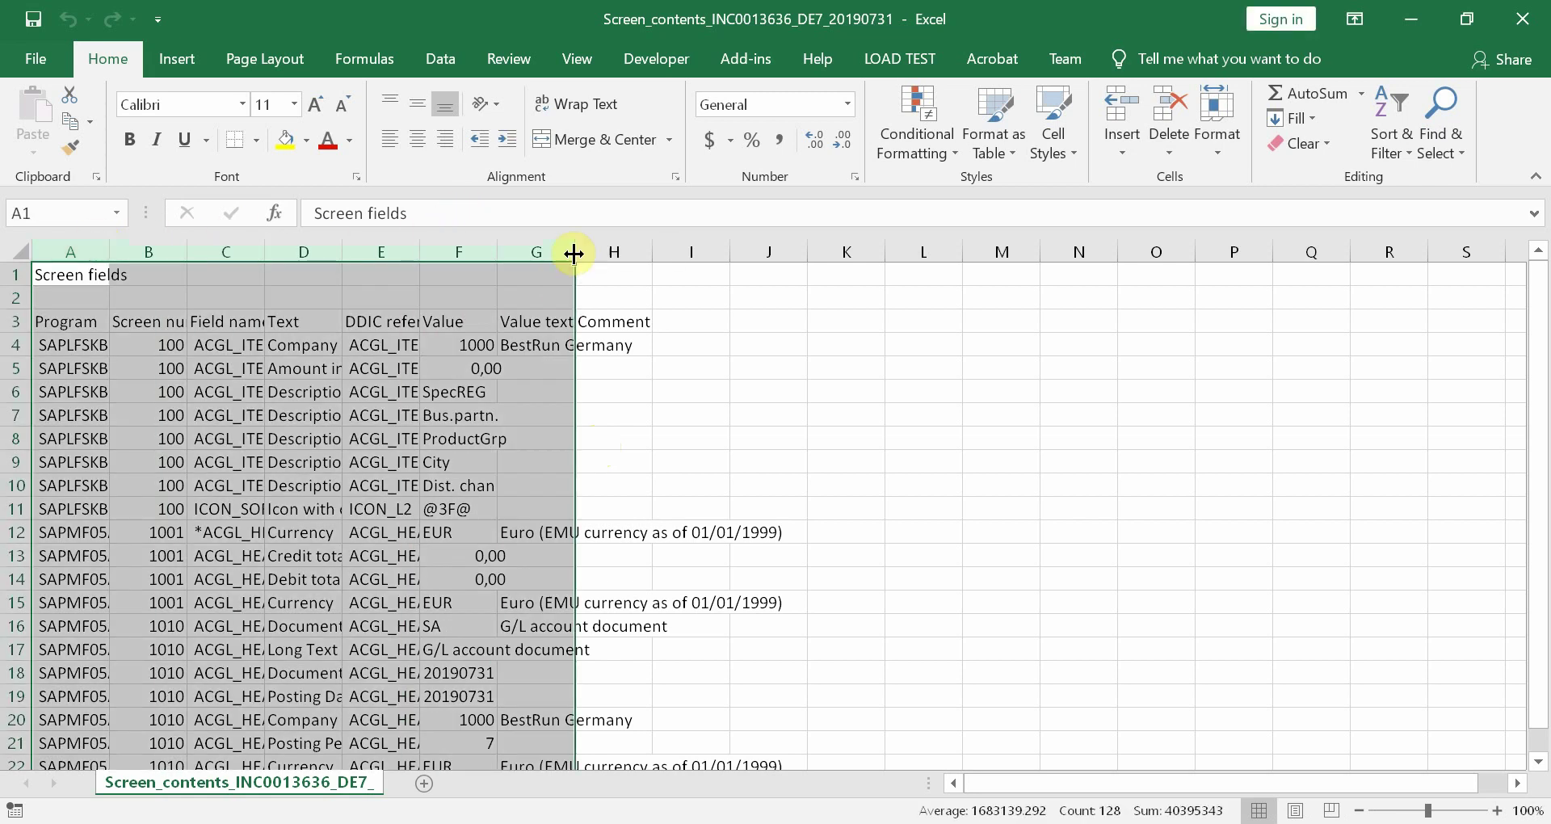
pyautogui.doubleClick(574, 251)
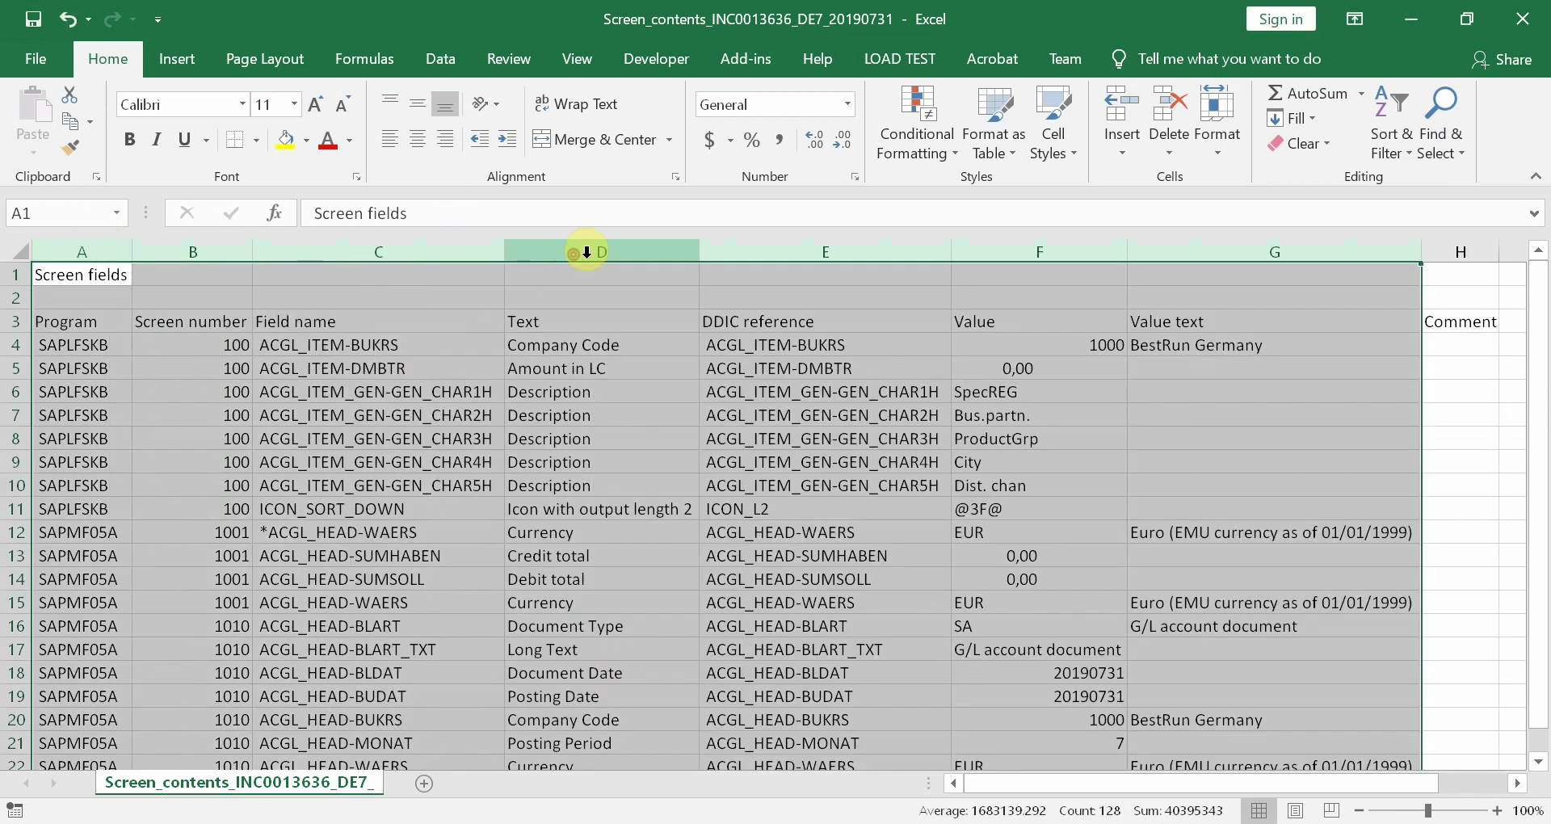
# Step: Examine the Value column and the Document Date row of the screen fields, and close the workbook without saving
pyautogui.click(1031, 251)
pyautogui.scroll(-2, 1045, 537)
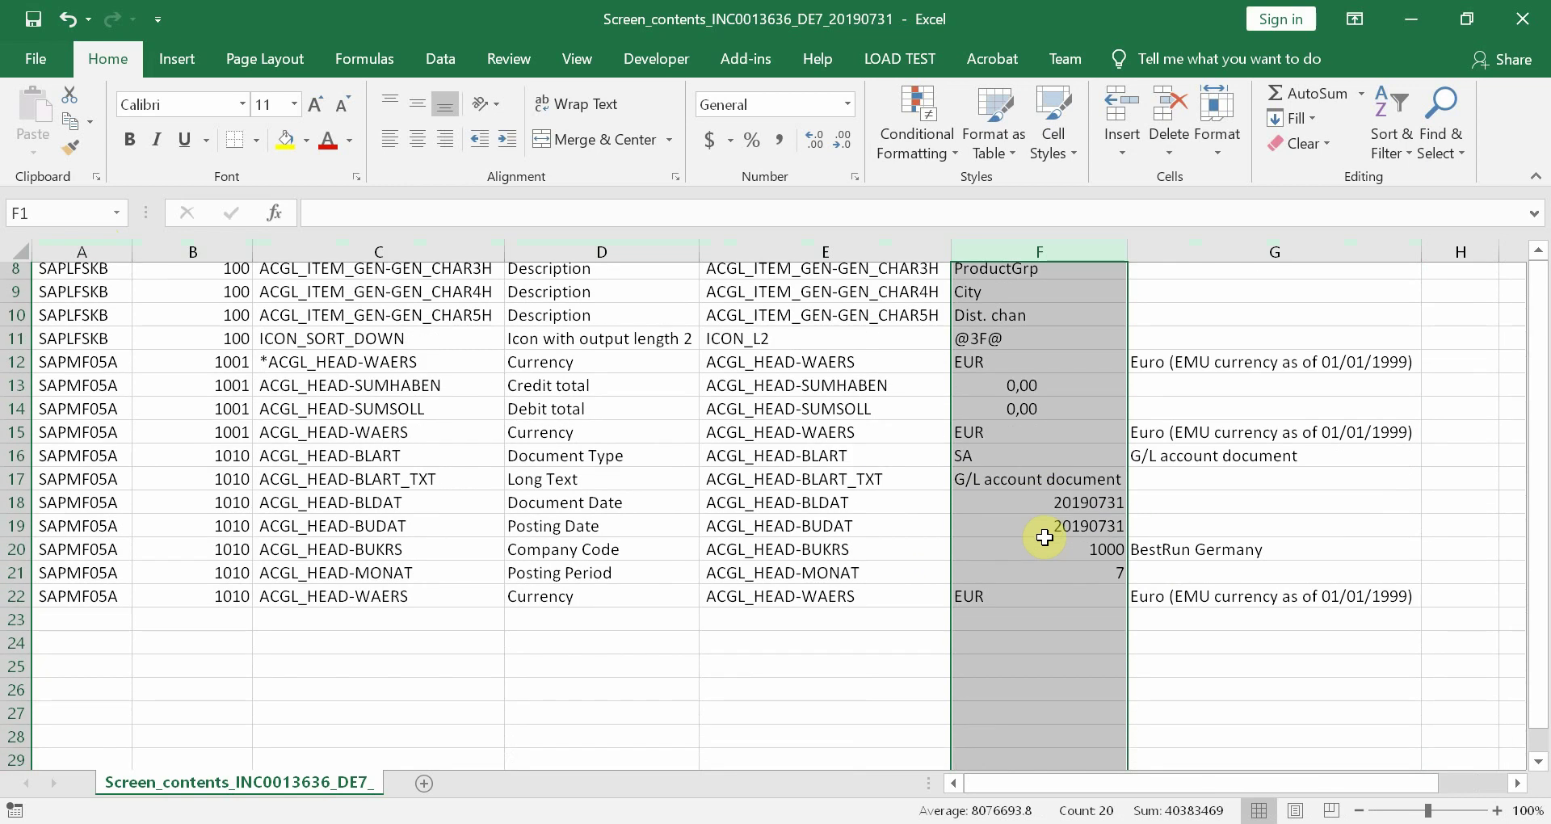
pyautogui.scroll(1, 1040, 536)
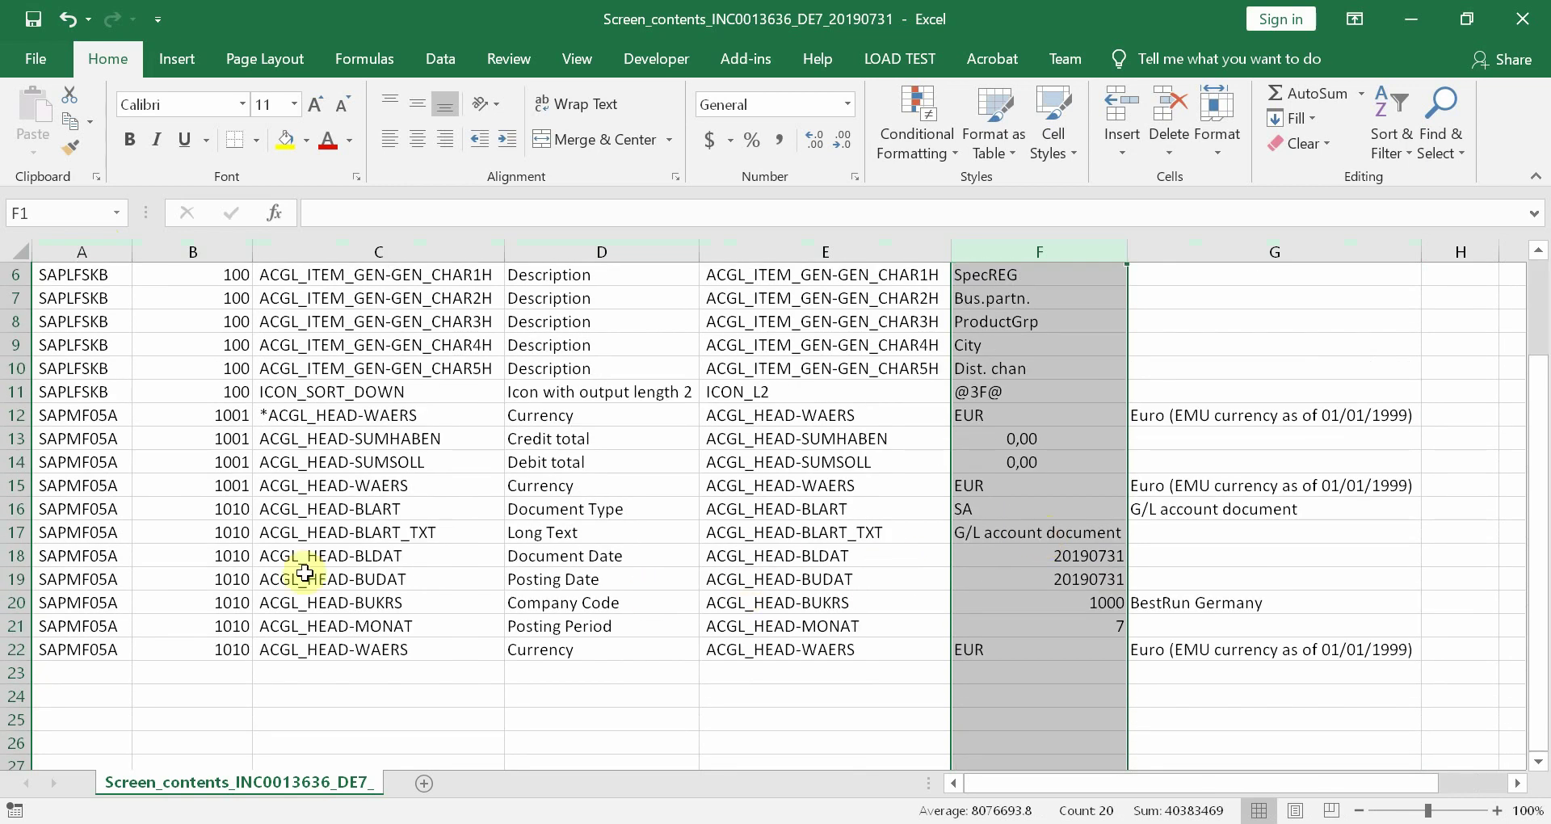
pyautogui.click(67, 556)
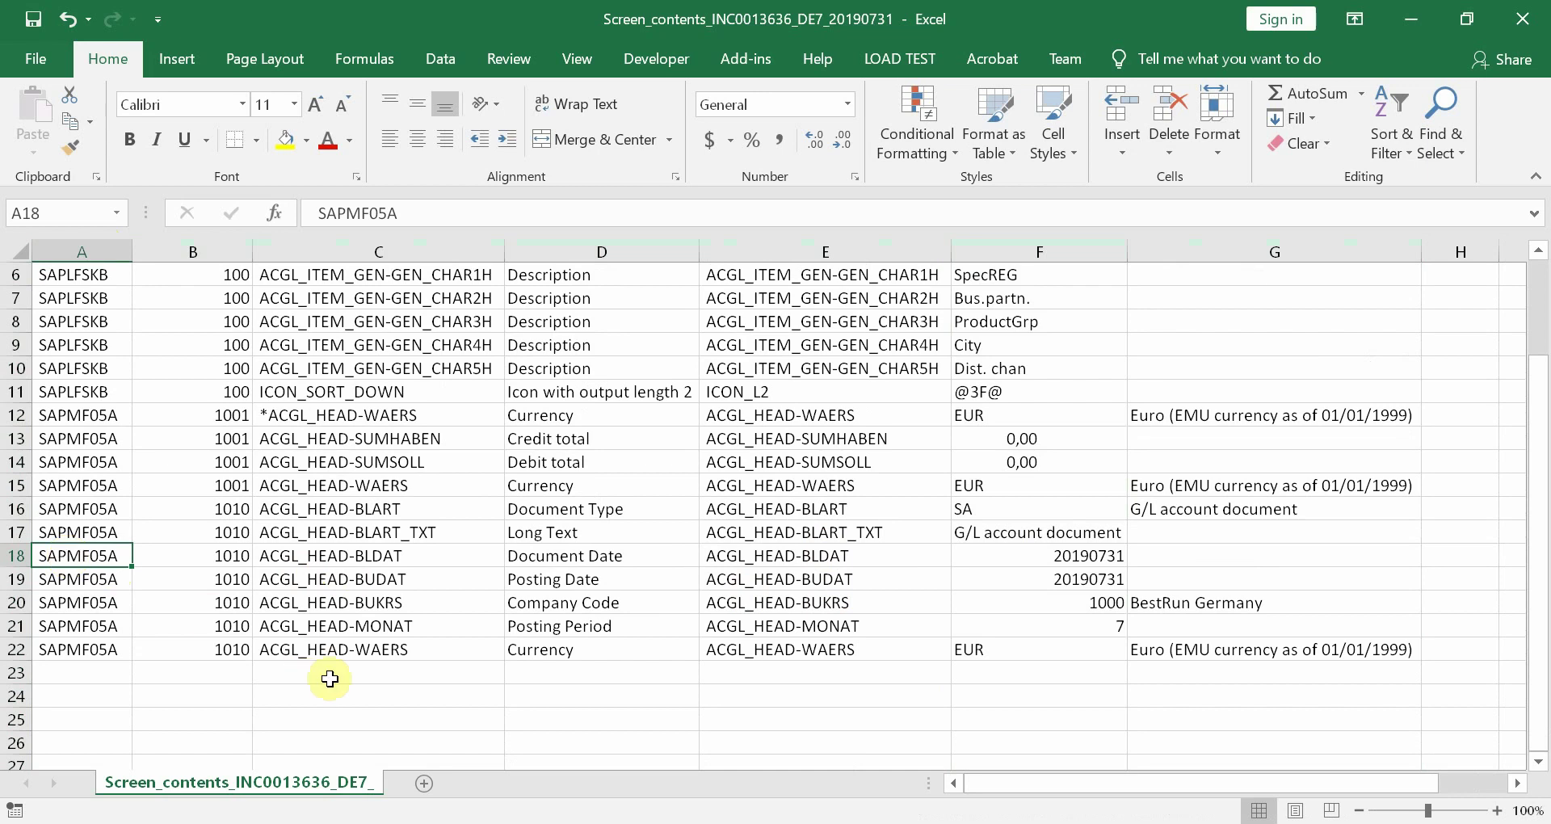
pyautogui.press('Right')
pyautogui.press('Right')
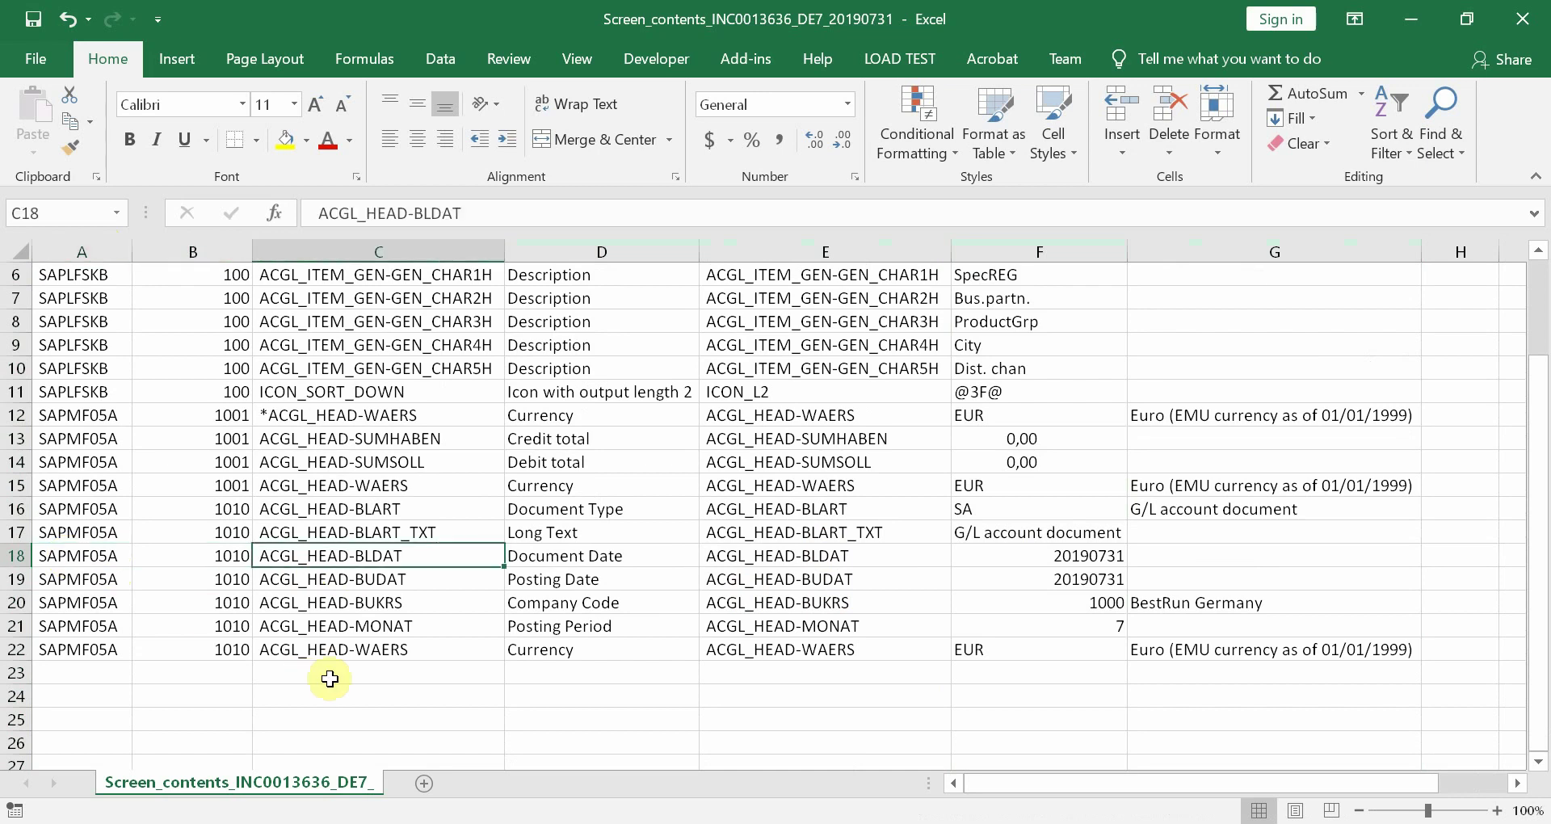
pyautogui.press('Right')
pyautogui.press('Right')
pyautogui.press('Right')
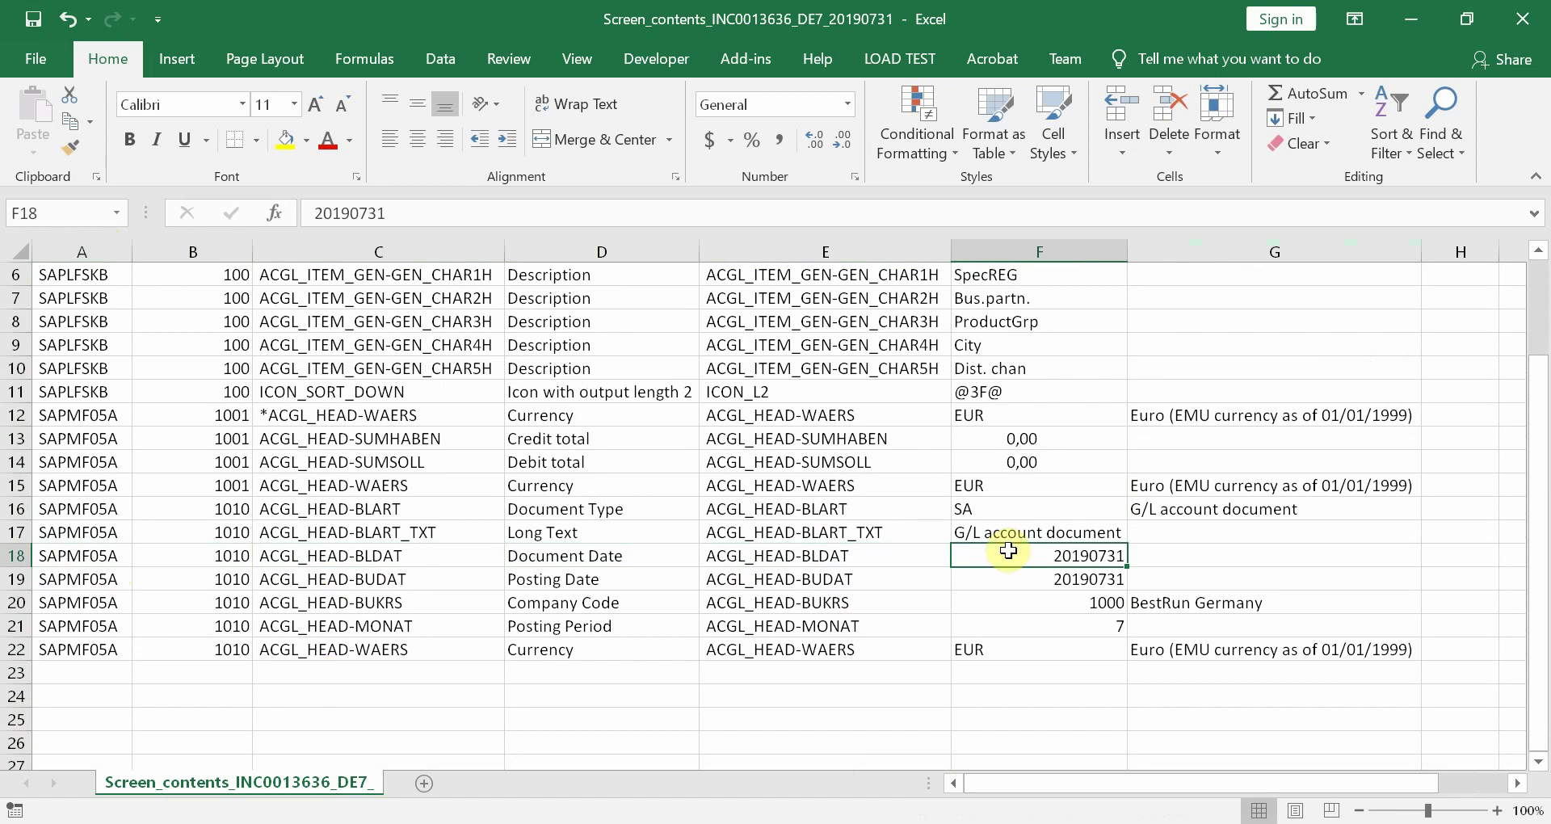
pyautogui.scroll(2, 1098, 419)
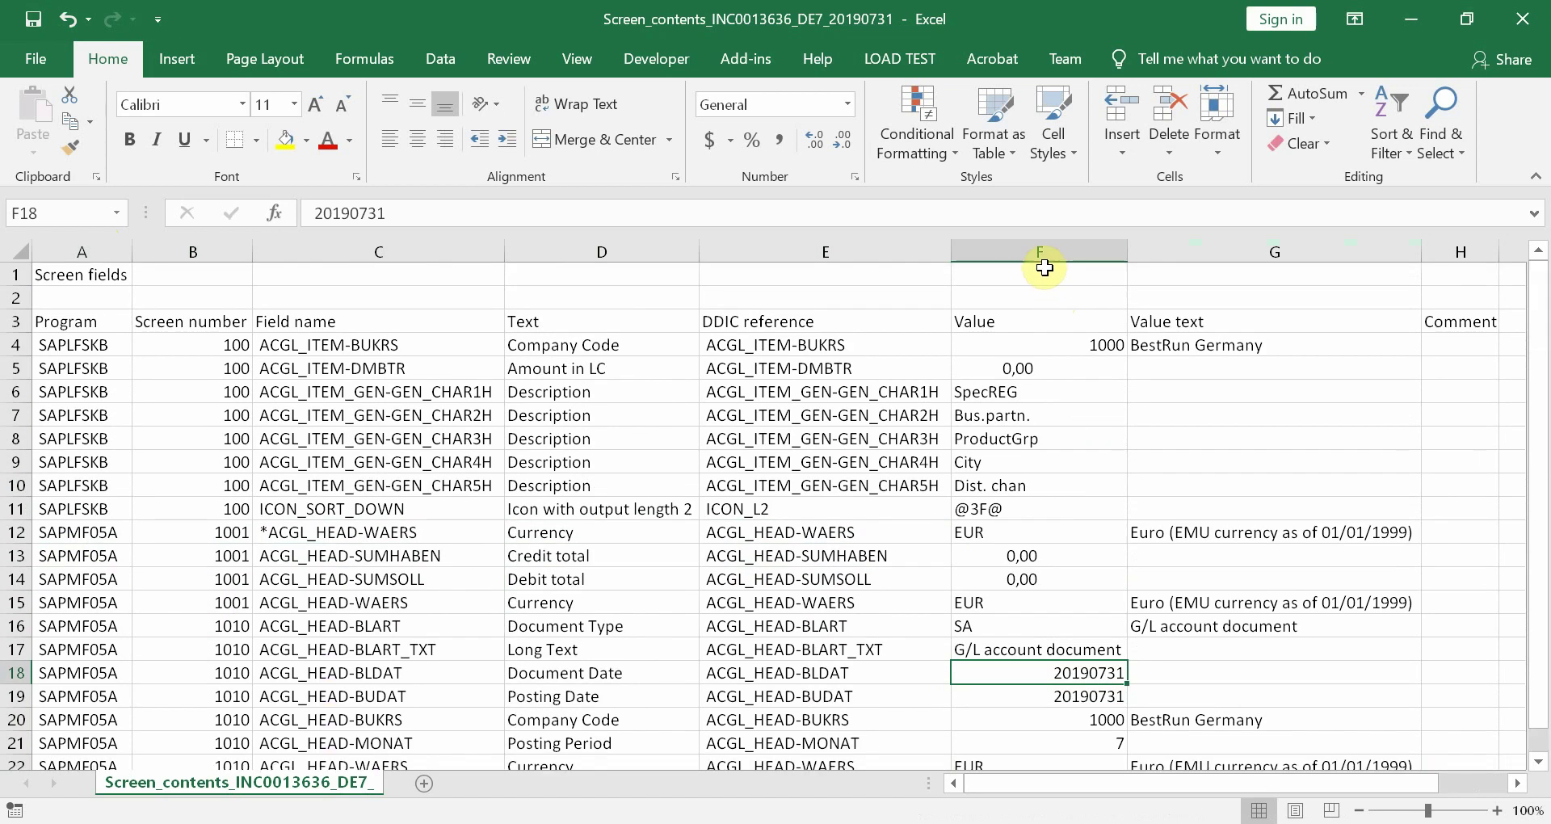
pyautogui.click(1520, 17)
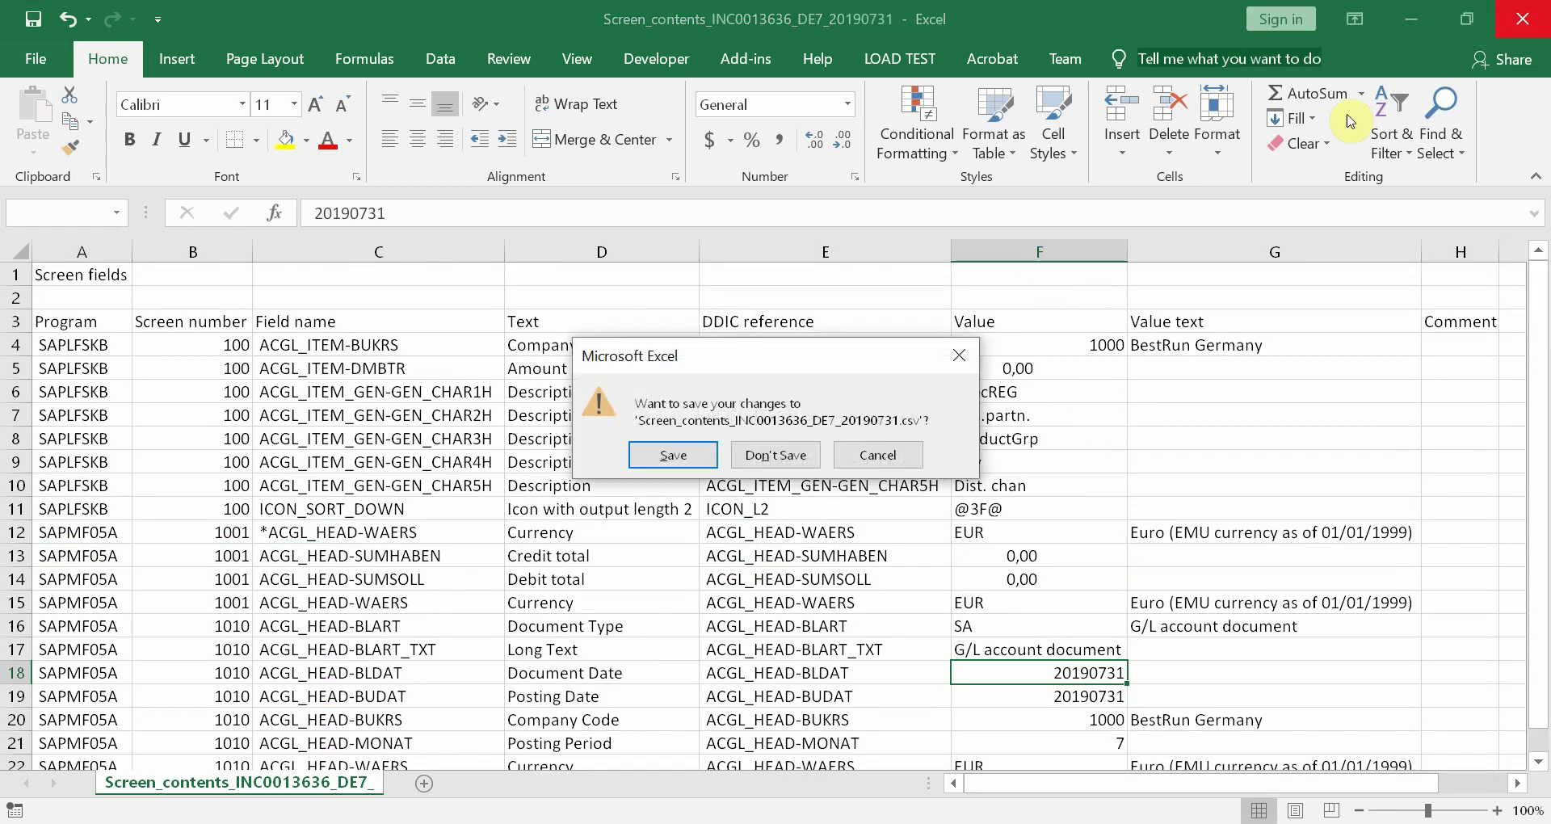
pyautogui.click(776, 457)
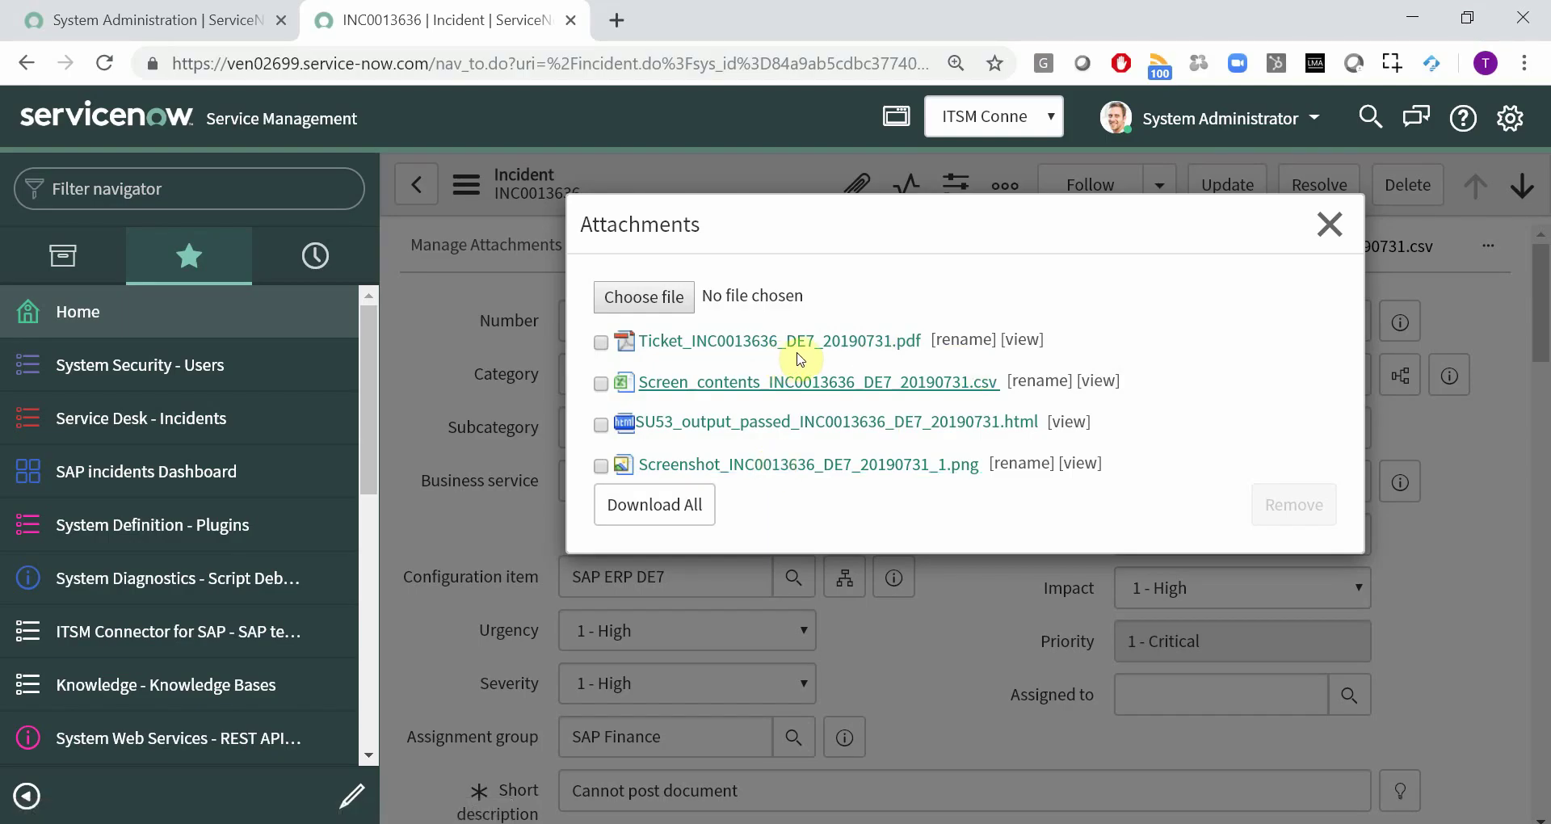
# Step: View the attached Ticket PDF in a maximized window and review its ticket details, program details, last message and call stack sections
pyautogui.click(1020, 342)
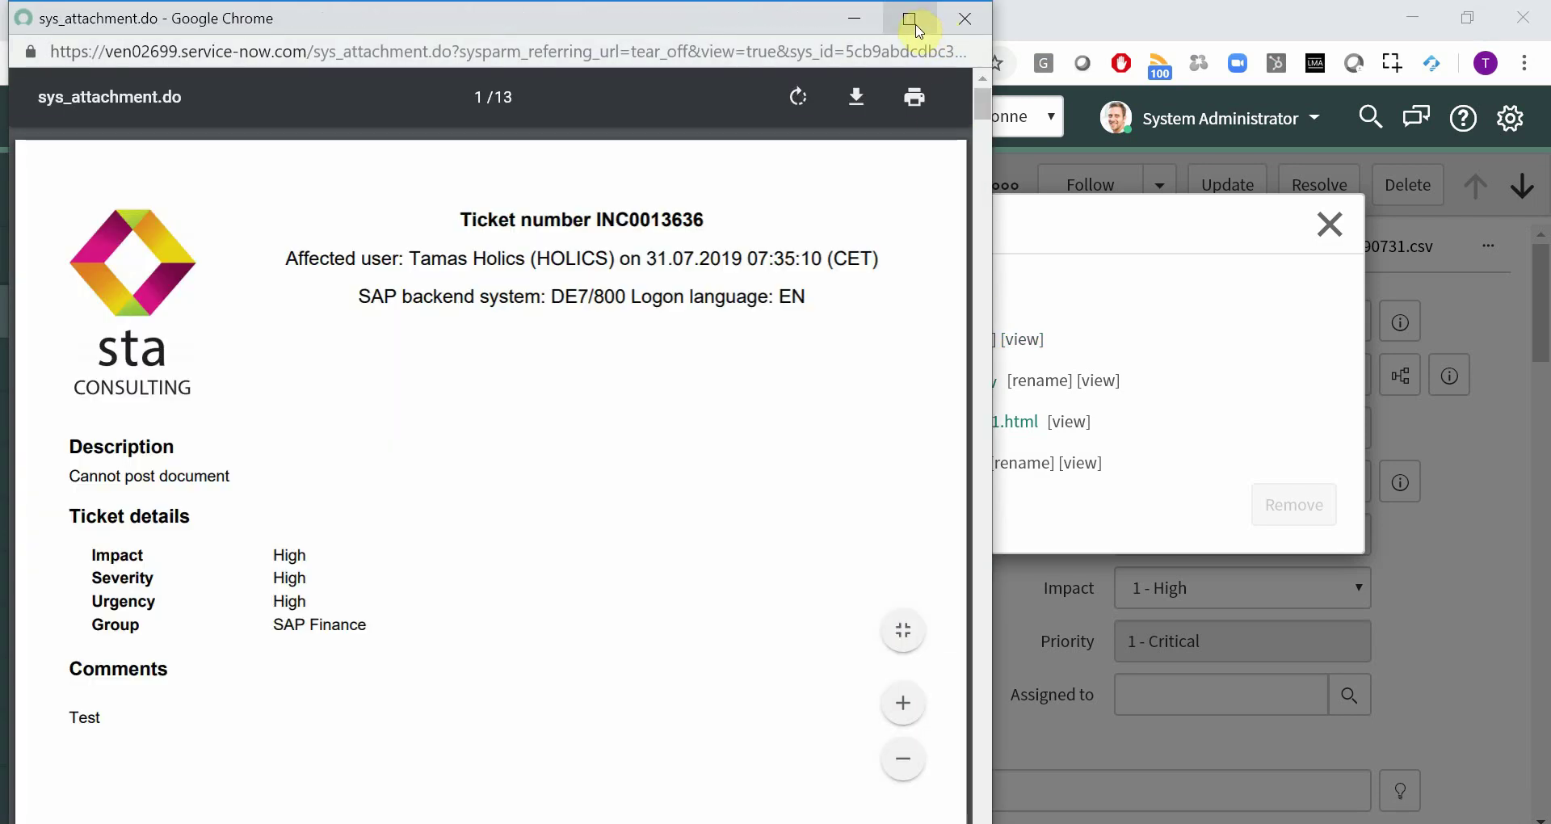
pyautogui.click(908, 18)
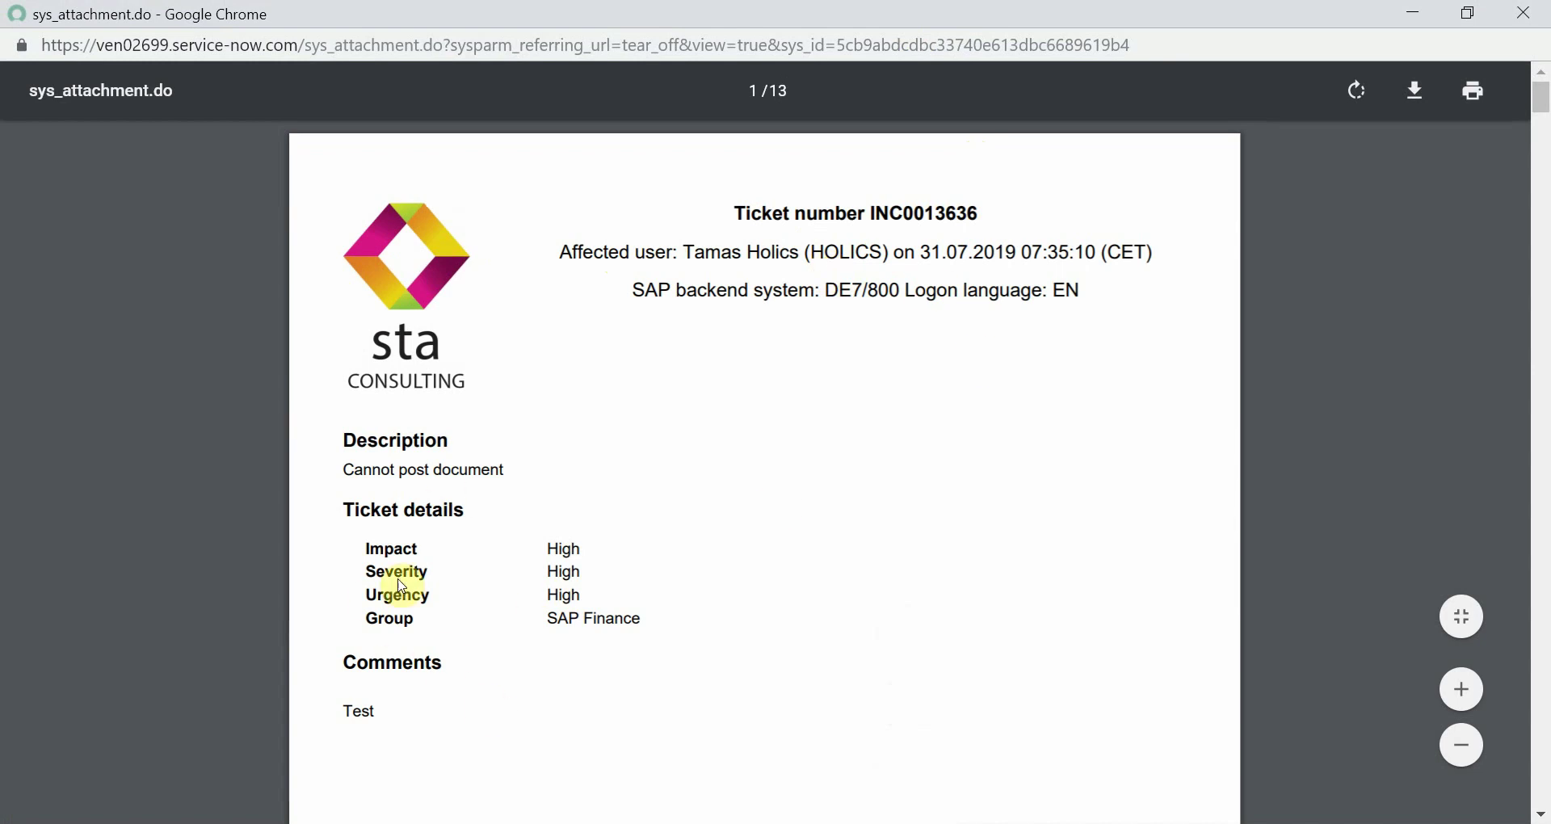
pyautogui.scroll(-15, 640, 577)
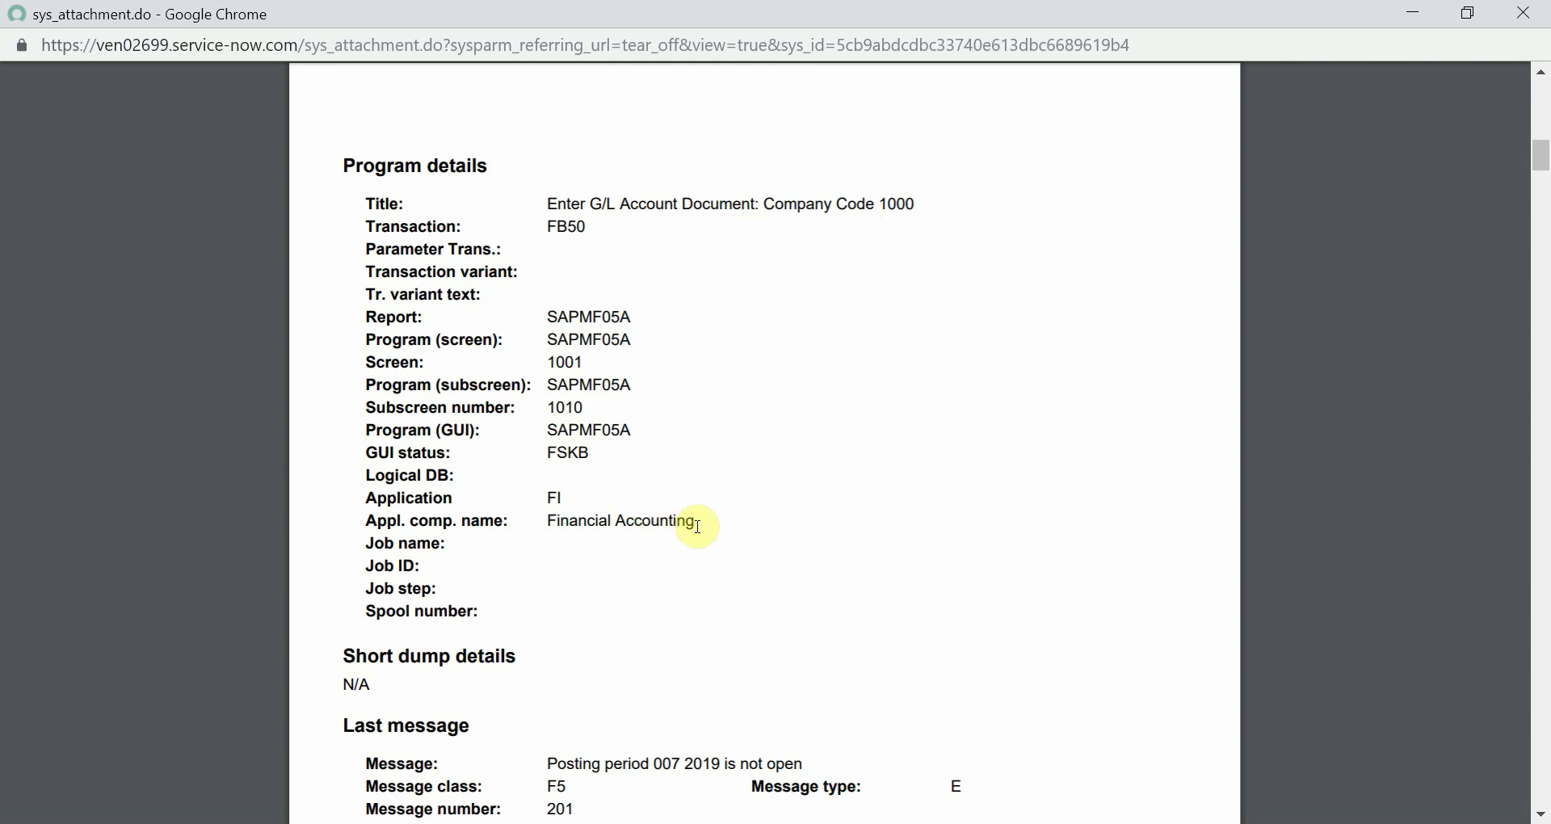
pyautogui.scroll(-5, 704, 526)
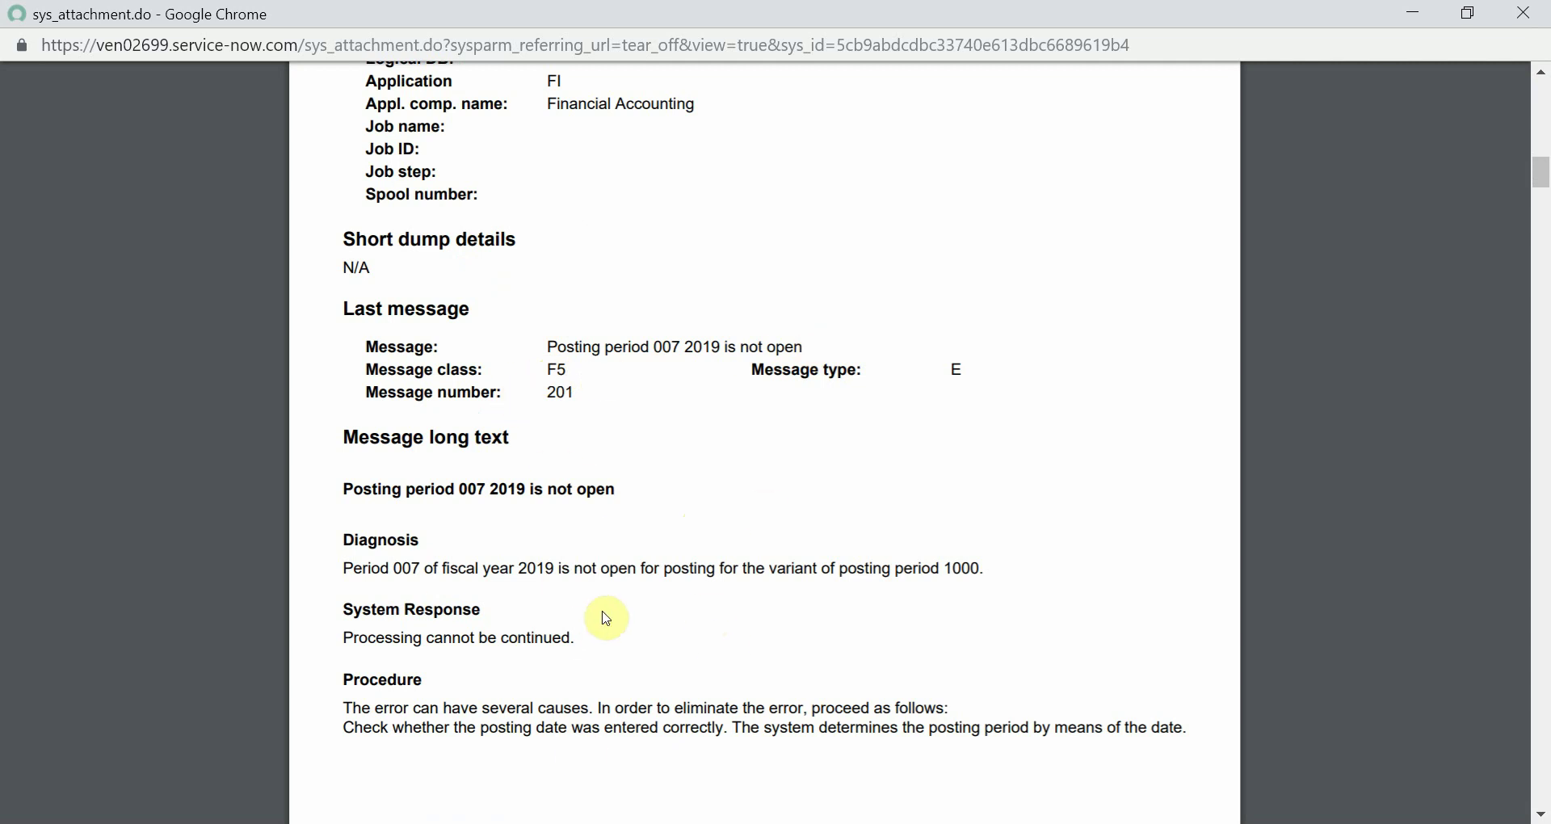
pyautogui.scroll(-15, 607, 619)
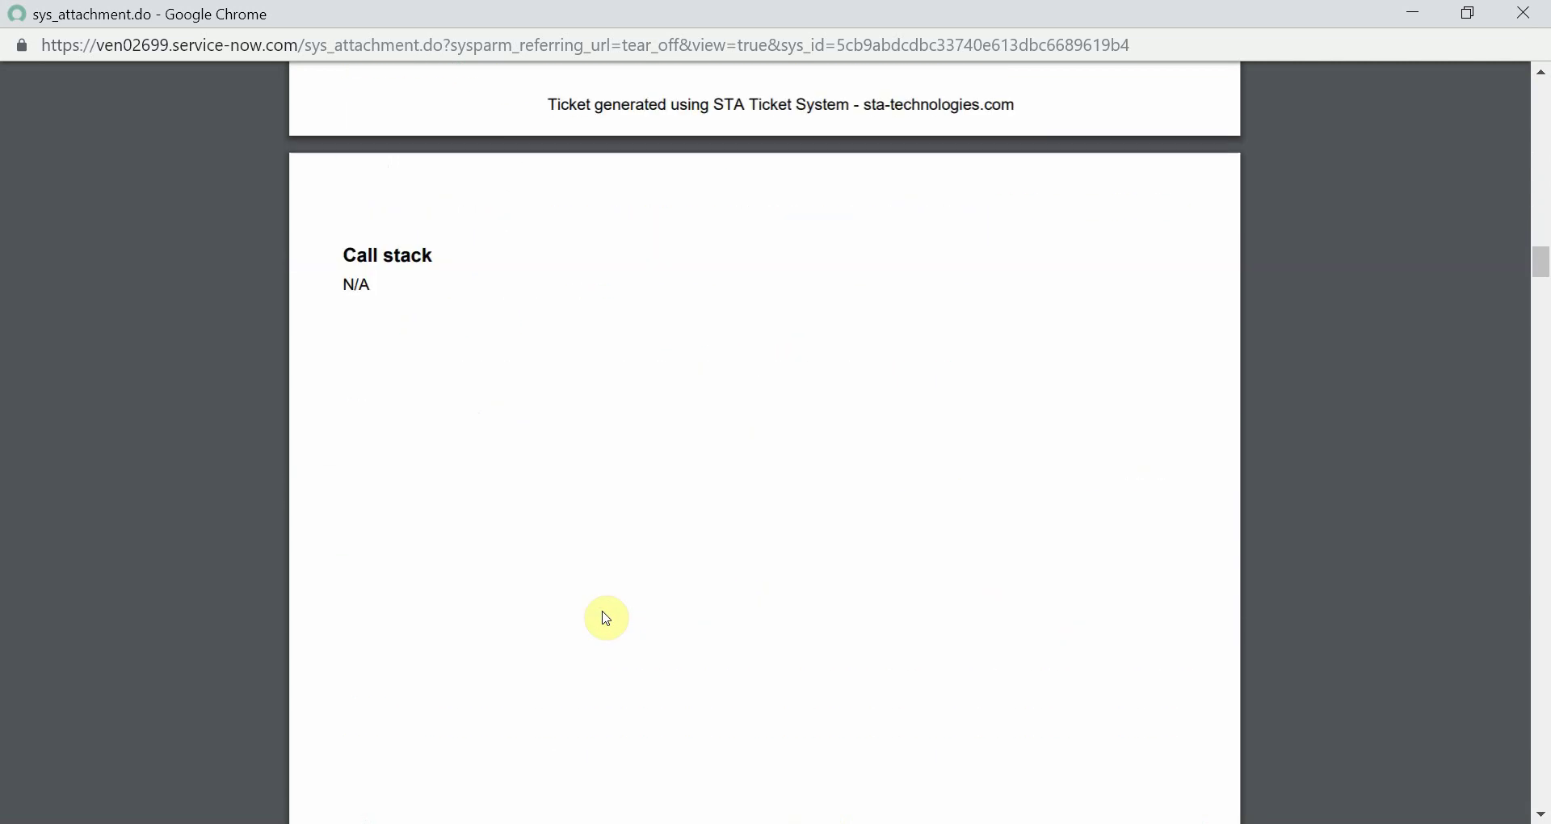
# Step: Review the PDF's GUI, backend user, system and component information, and close the PDF and the attachment list
pyautogui.scroll(-3, 647, 509)
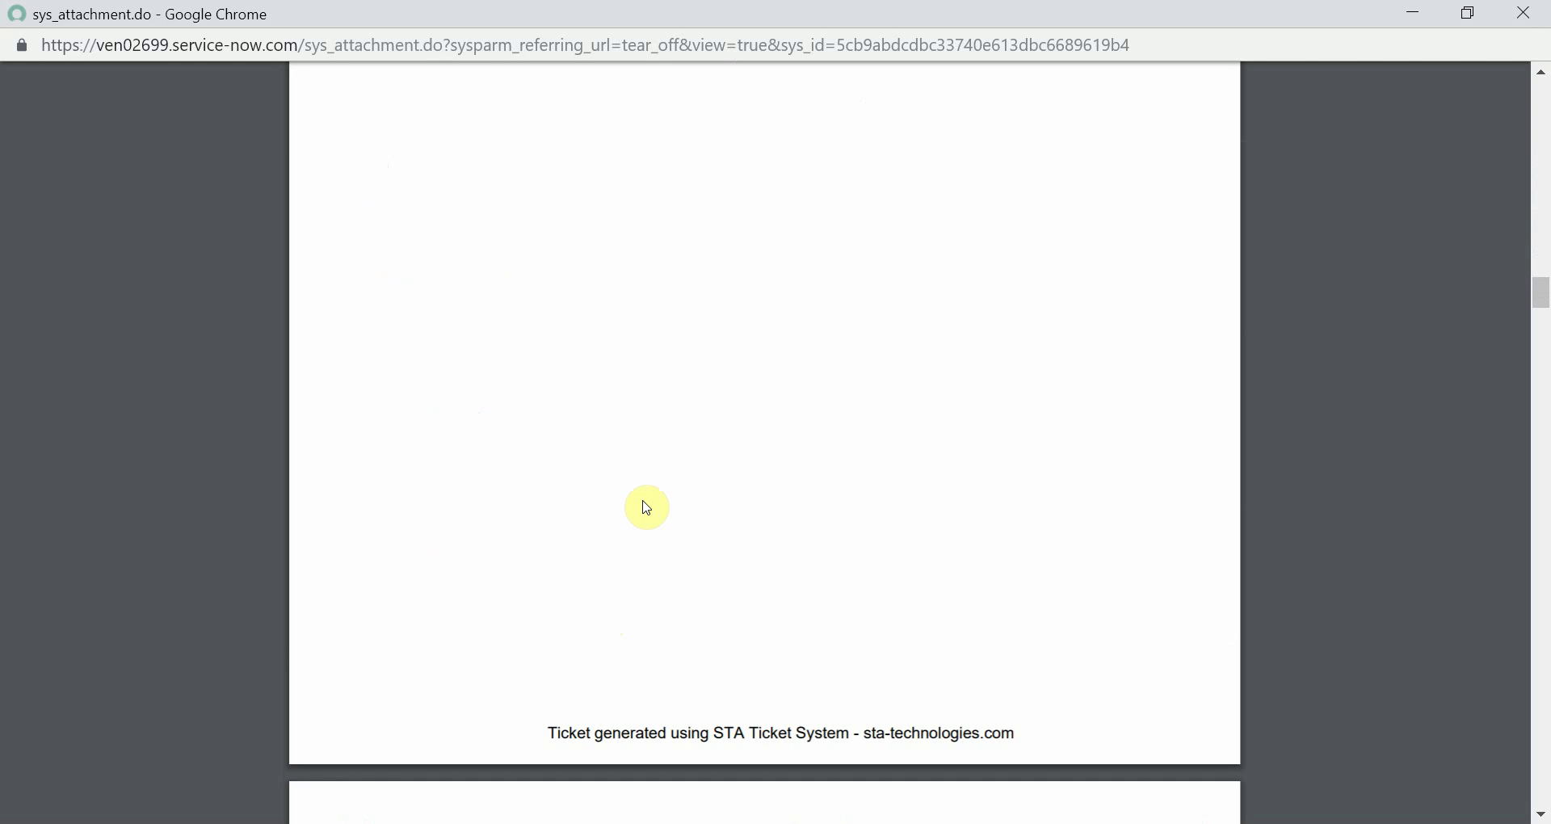
pyautogui.scroll(-10, 648, 509)
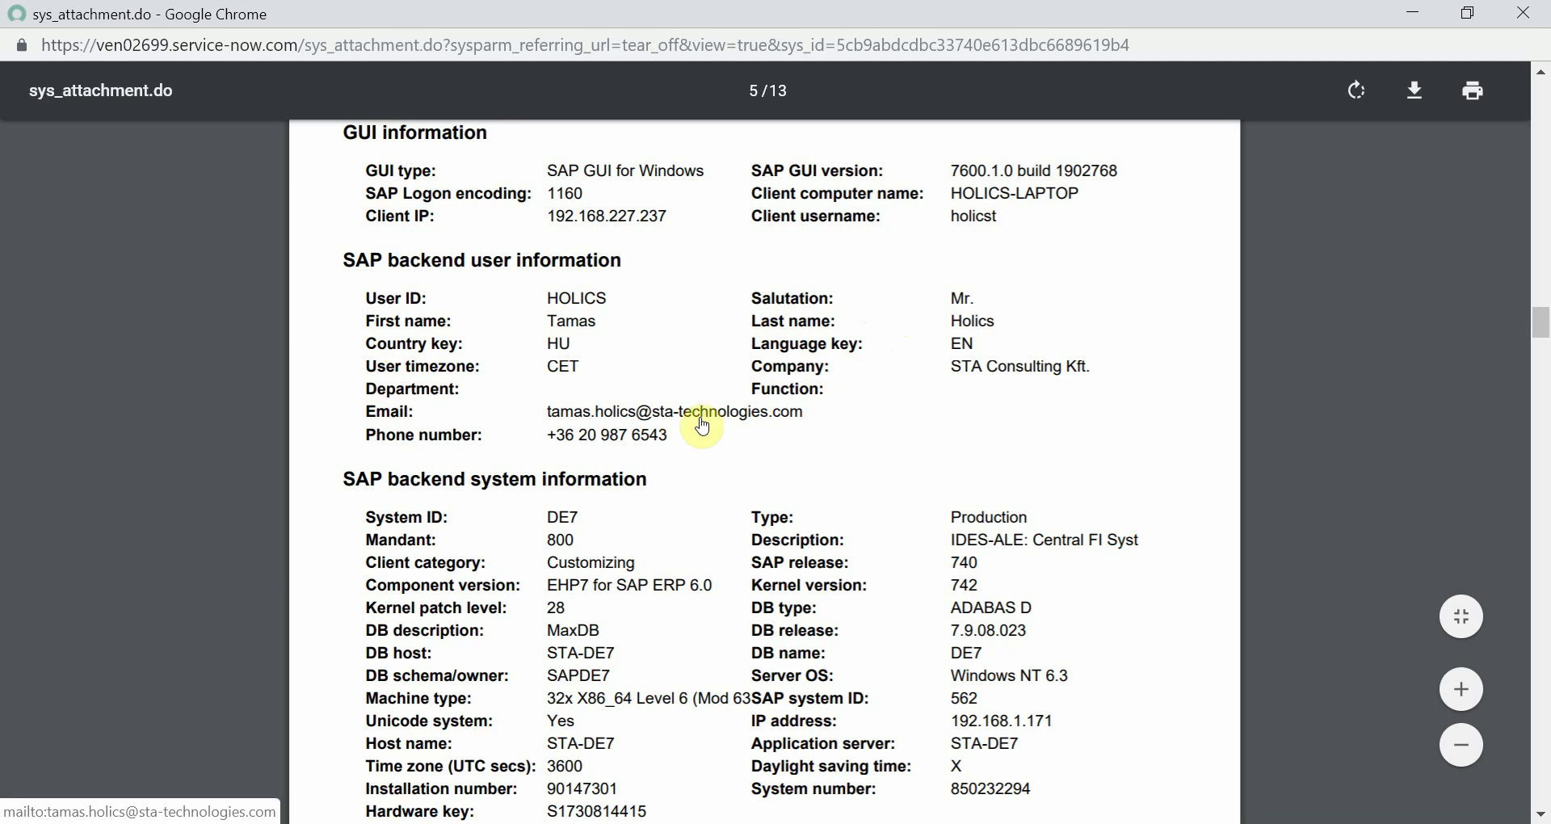
pyautogui.scroll(-3, 695, 420)
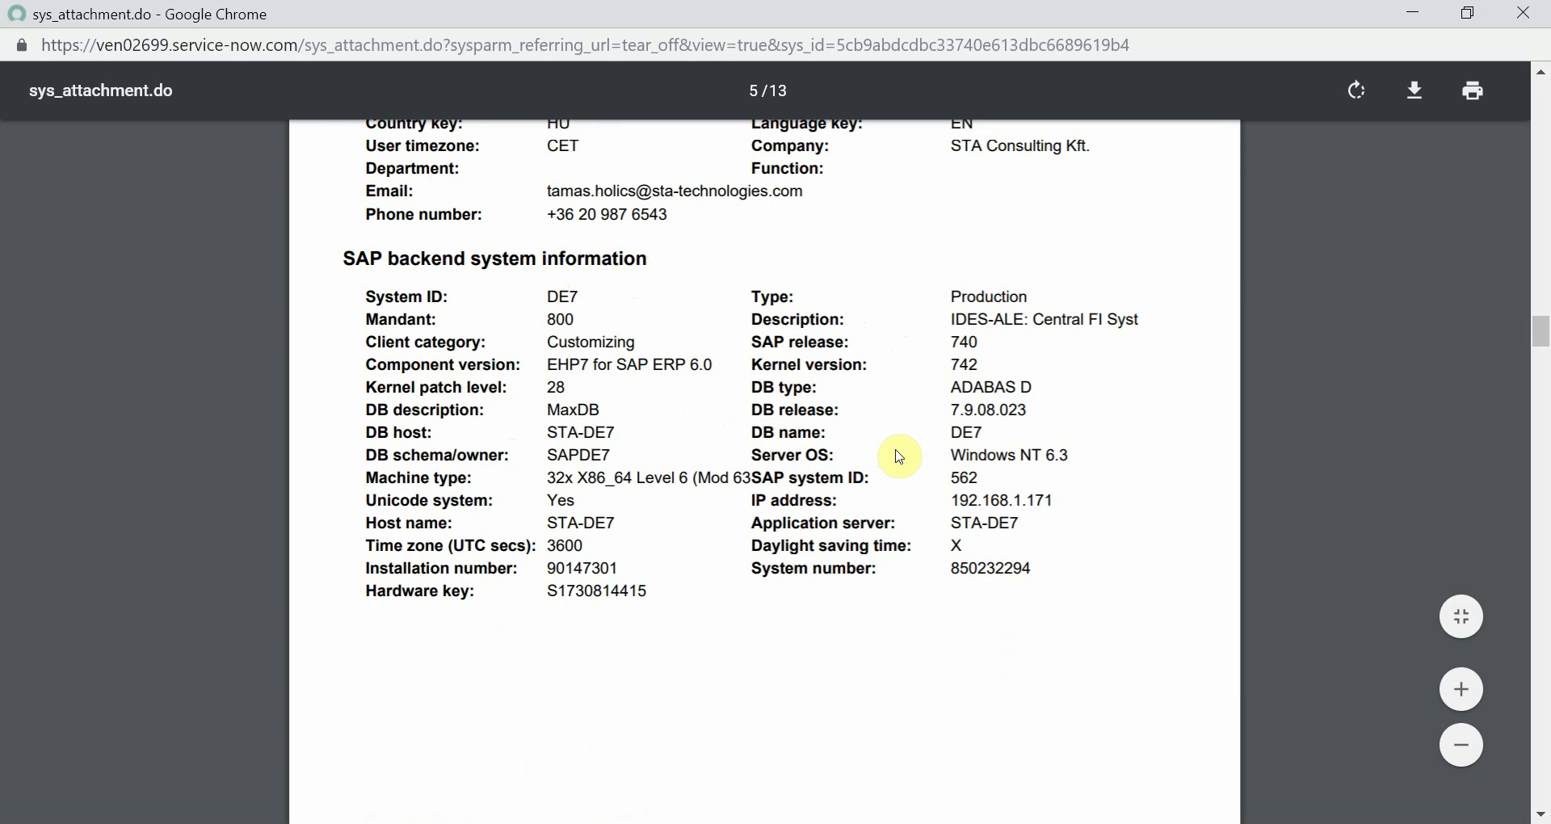
pyautogui.scroll(-14, 900, 457)
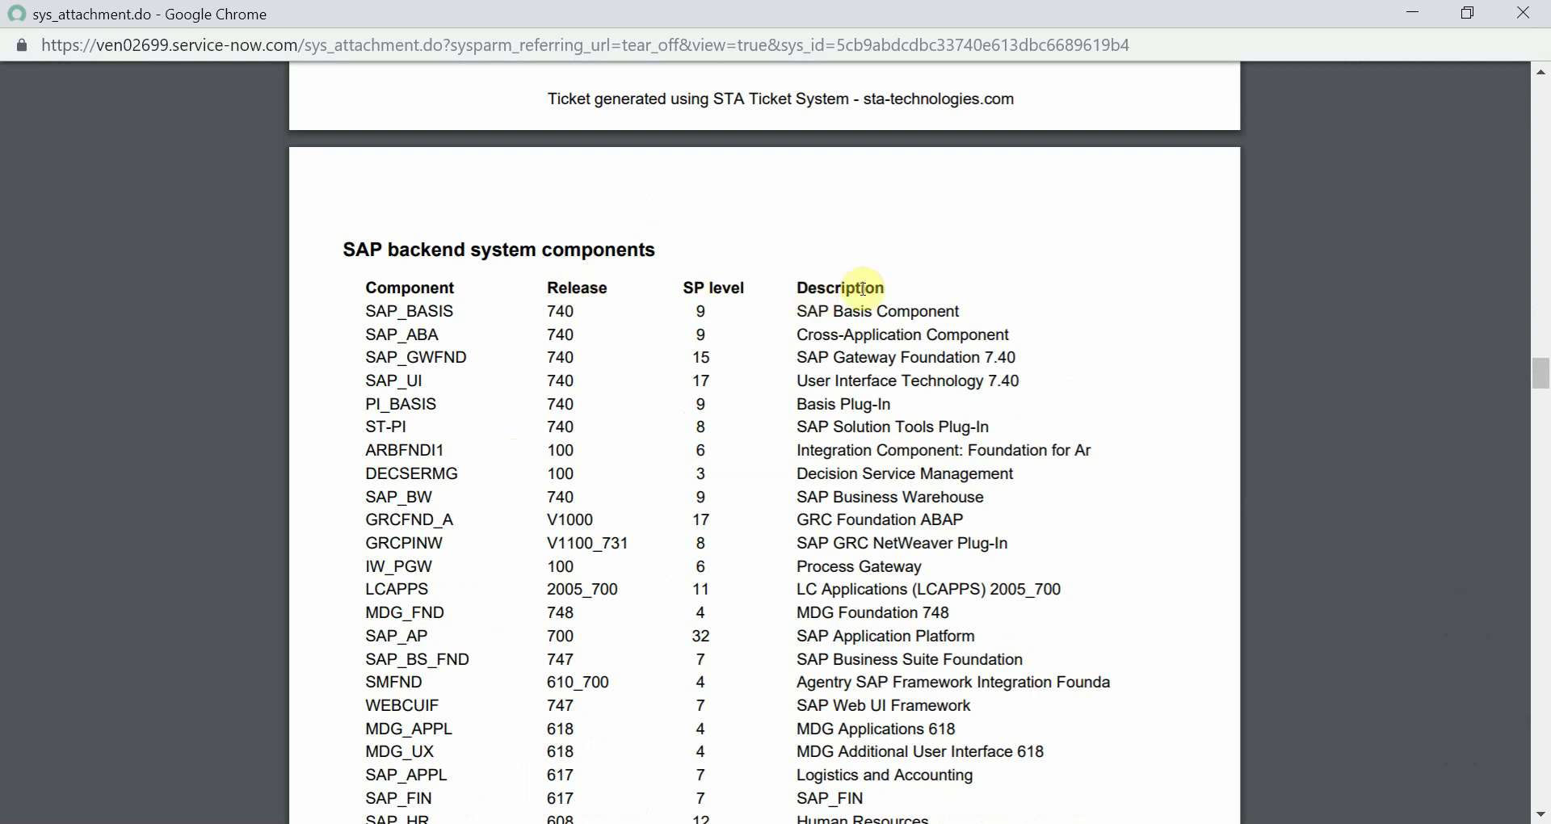
pyautogui.click(1531, 22)
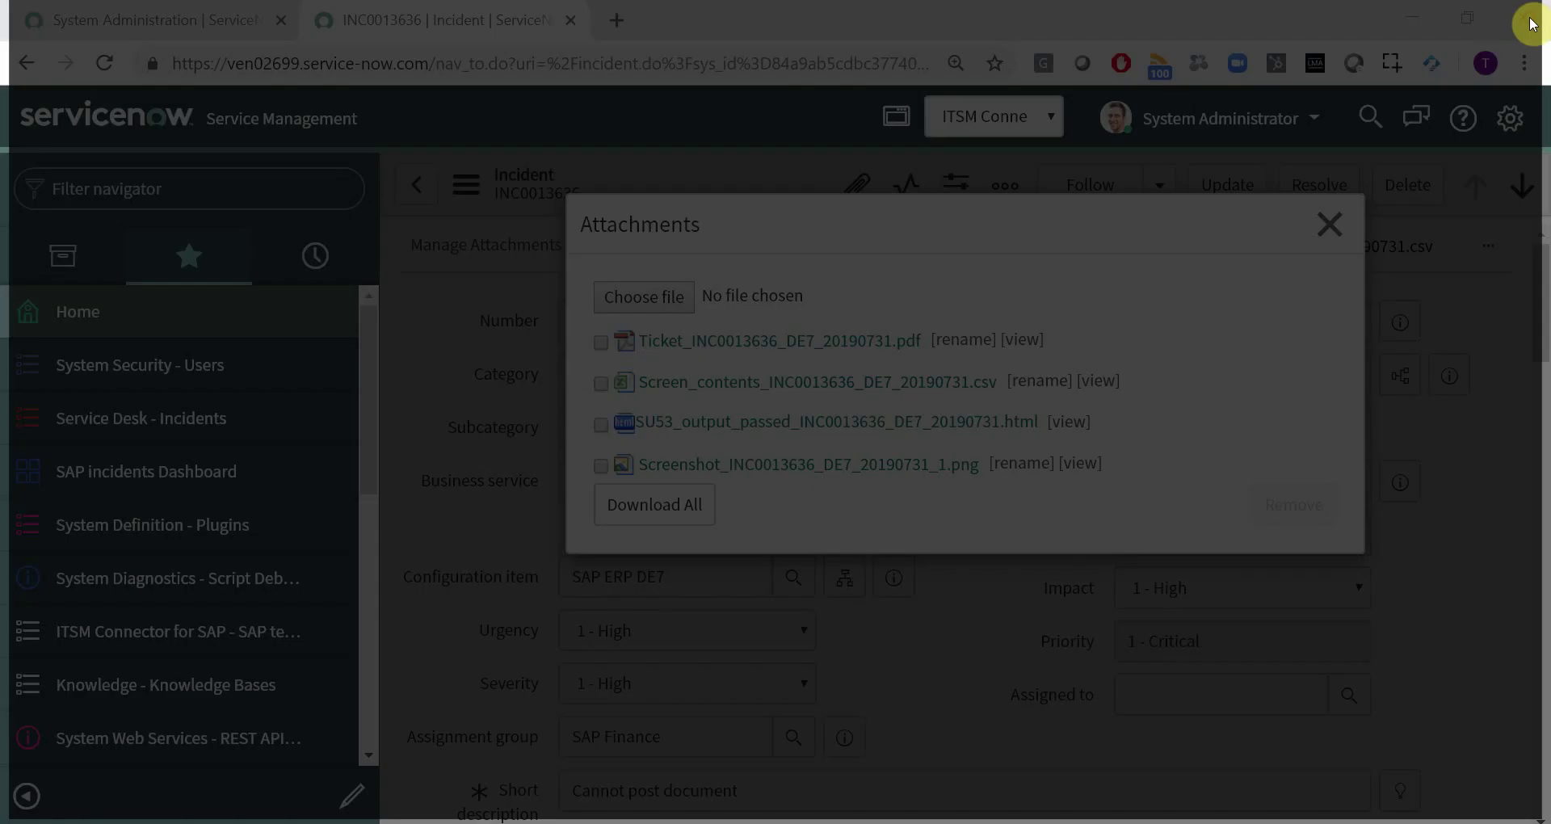
pyautogui.click(1332, 227)
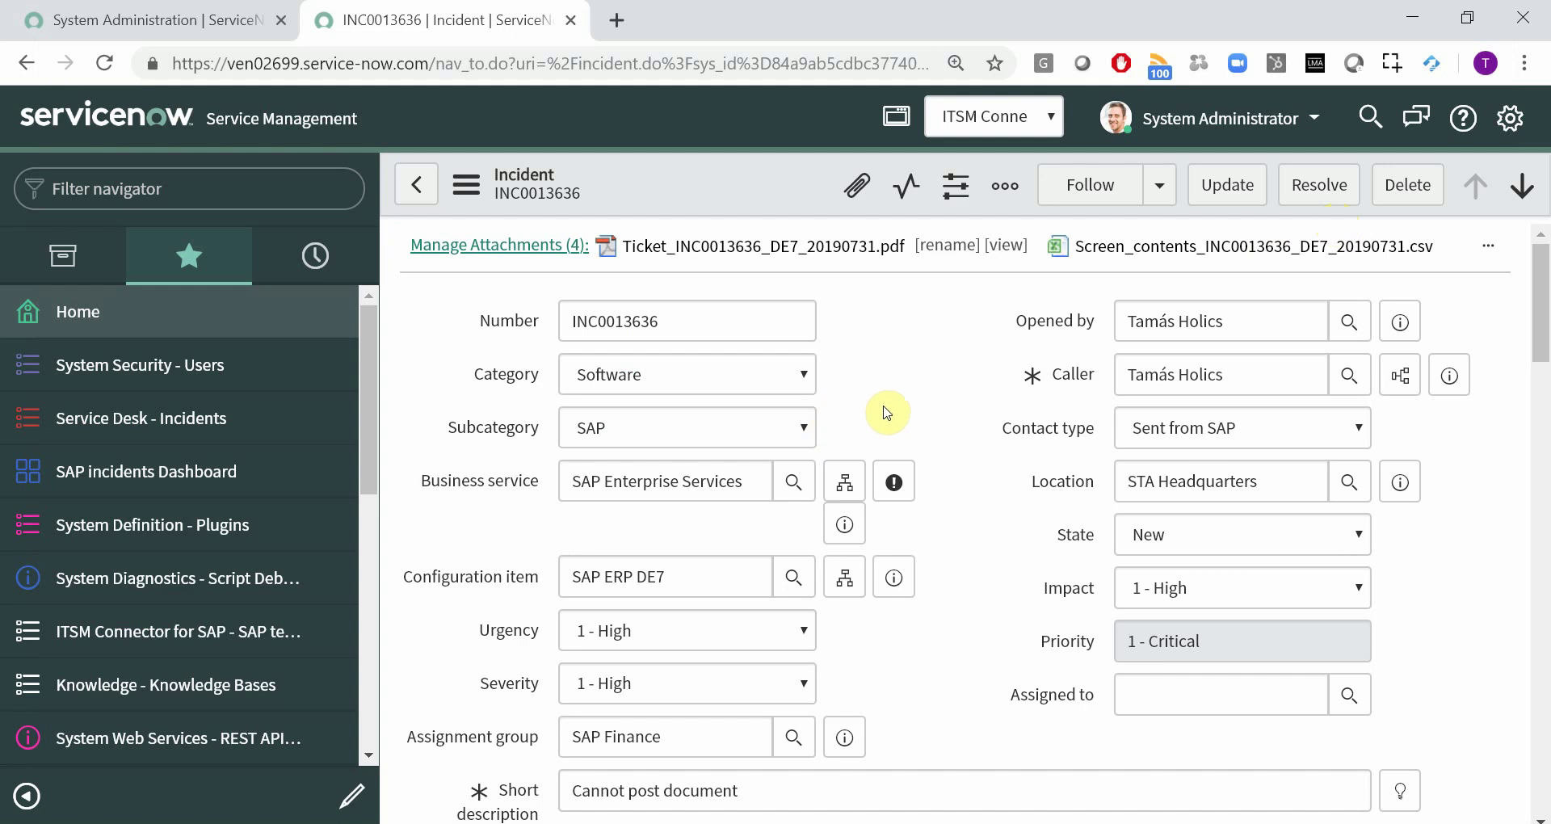
# Step: Open the incident's related SAP technical details record and review its header information and program details
pyautogui.scroll(-15, 886, 413)
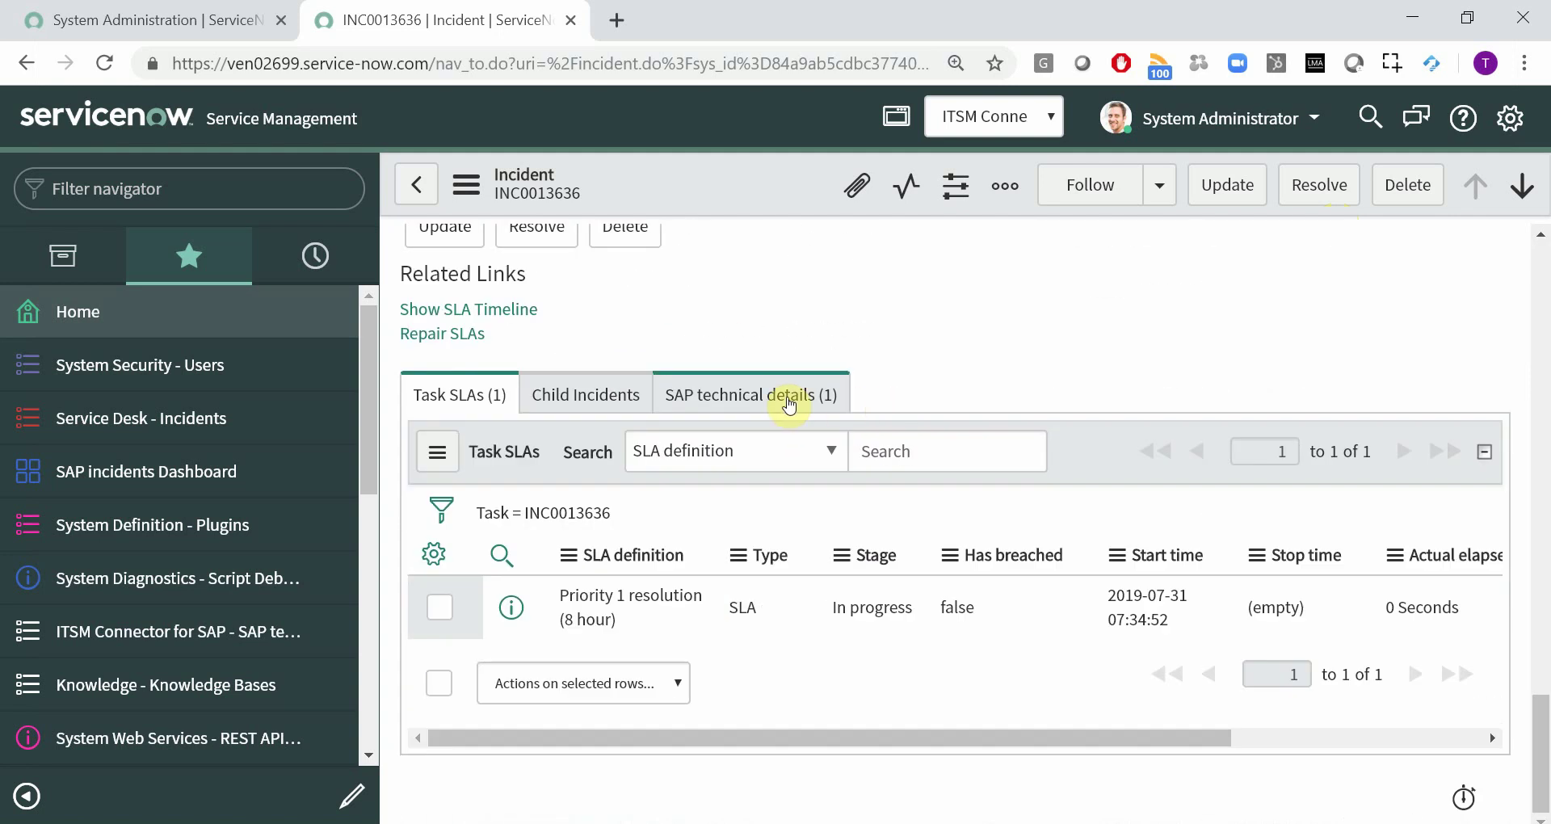
pyautogui.click(780, 405)
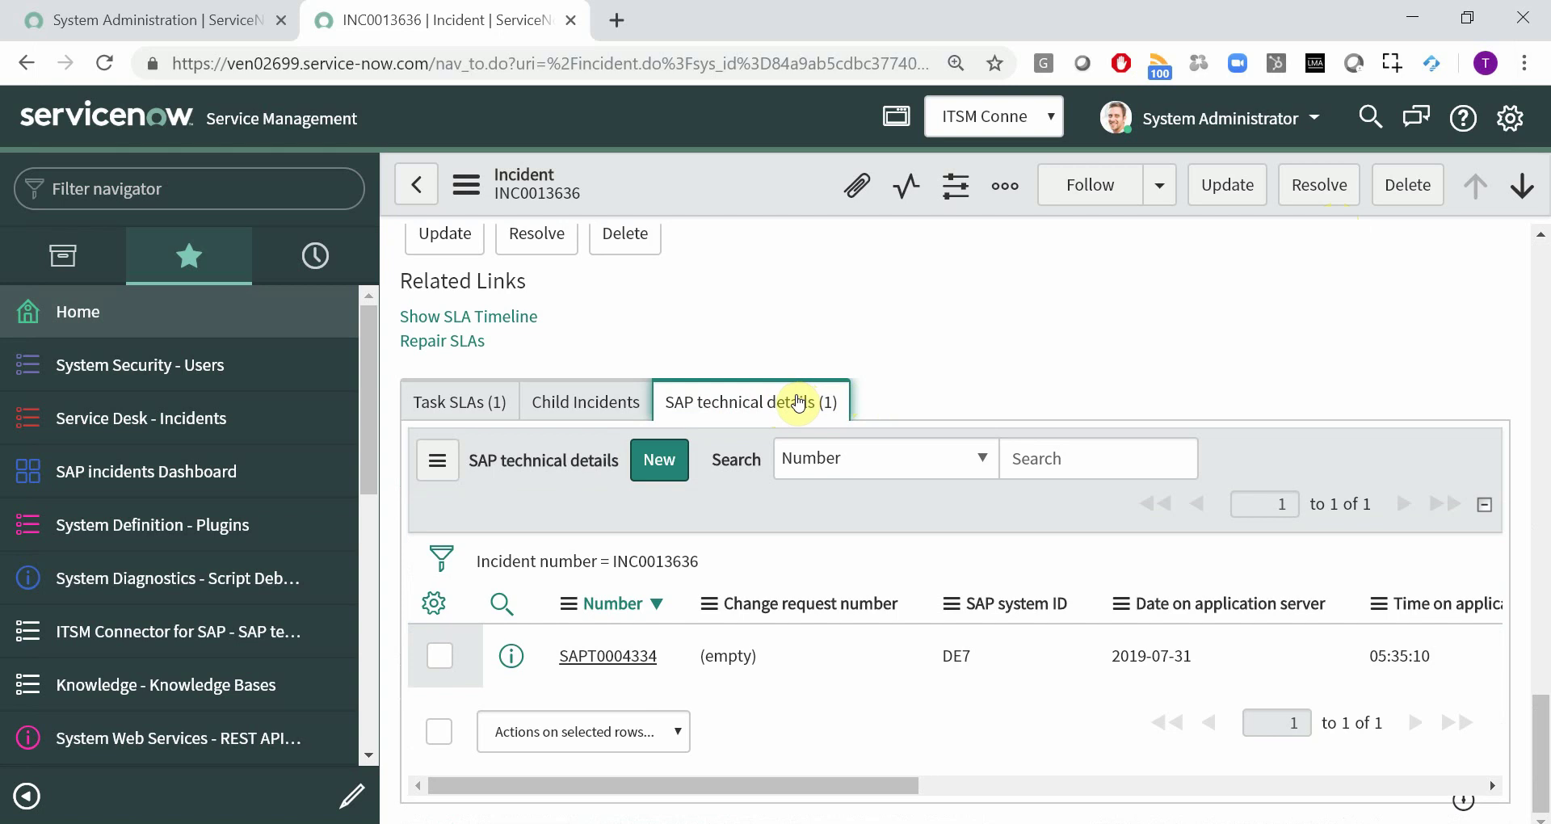
pyautogui.click(598, 657)
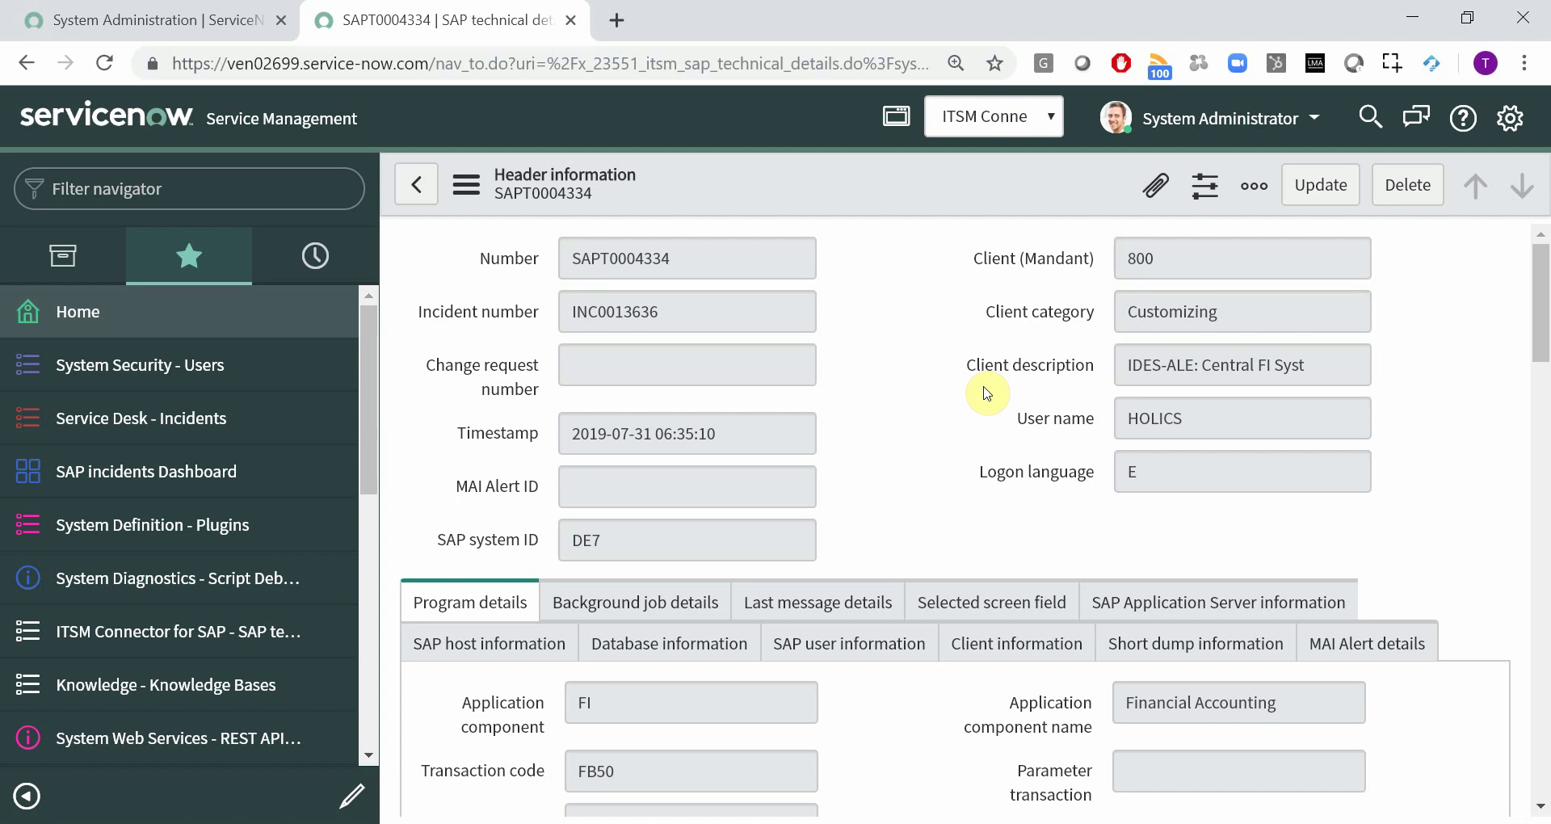
pyautogui.scroll(-3, 985, 393)
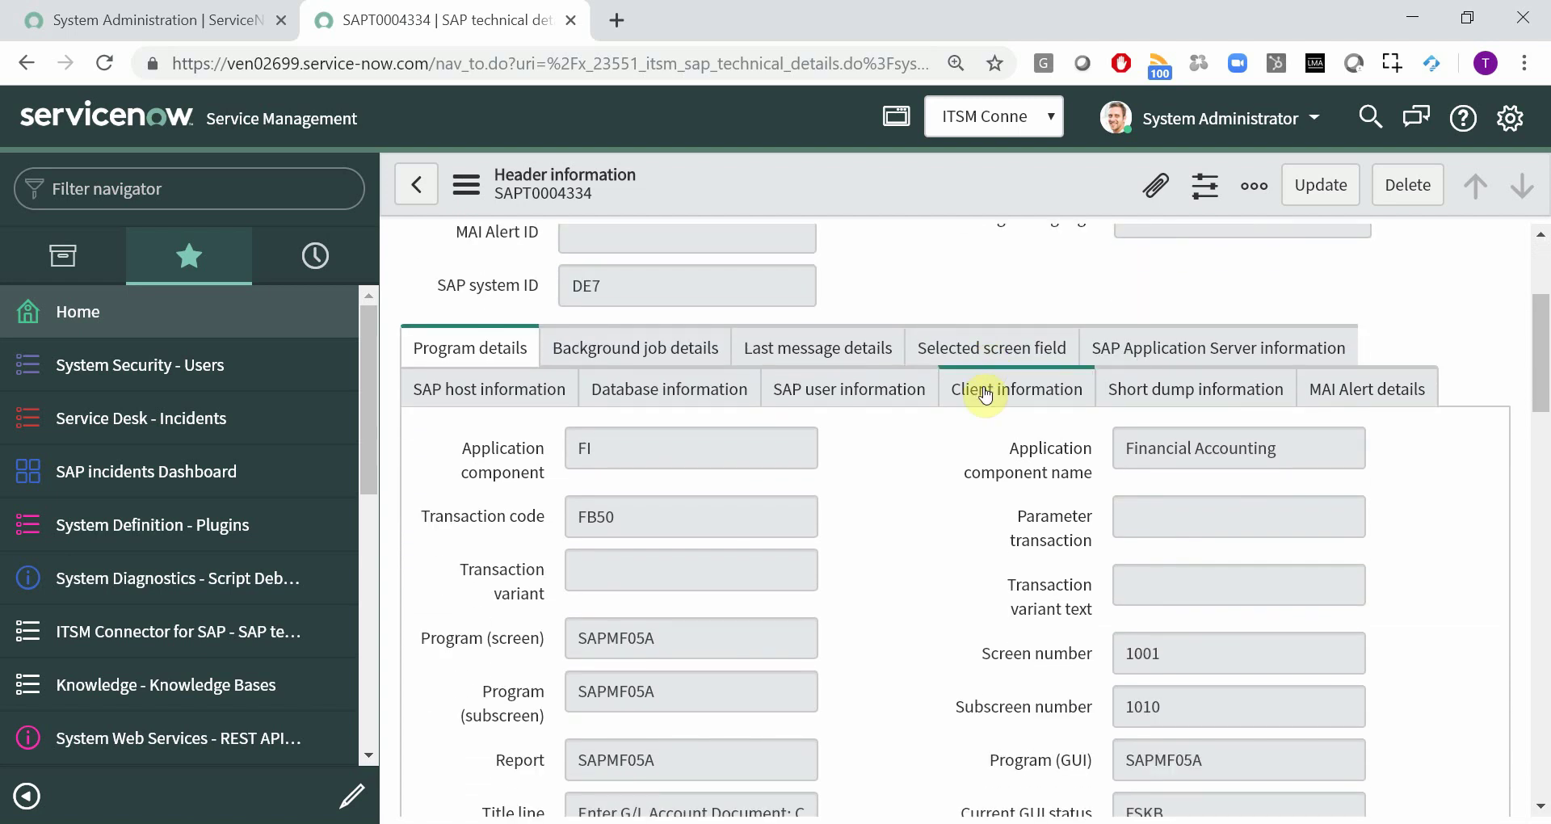
pyautogui.scroll(-1, 985, 393)
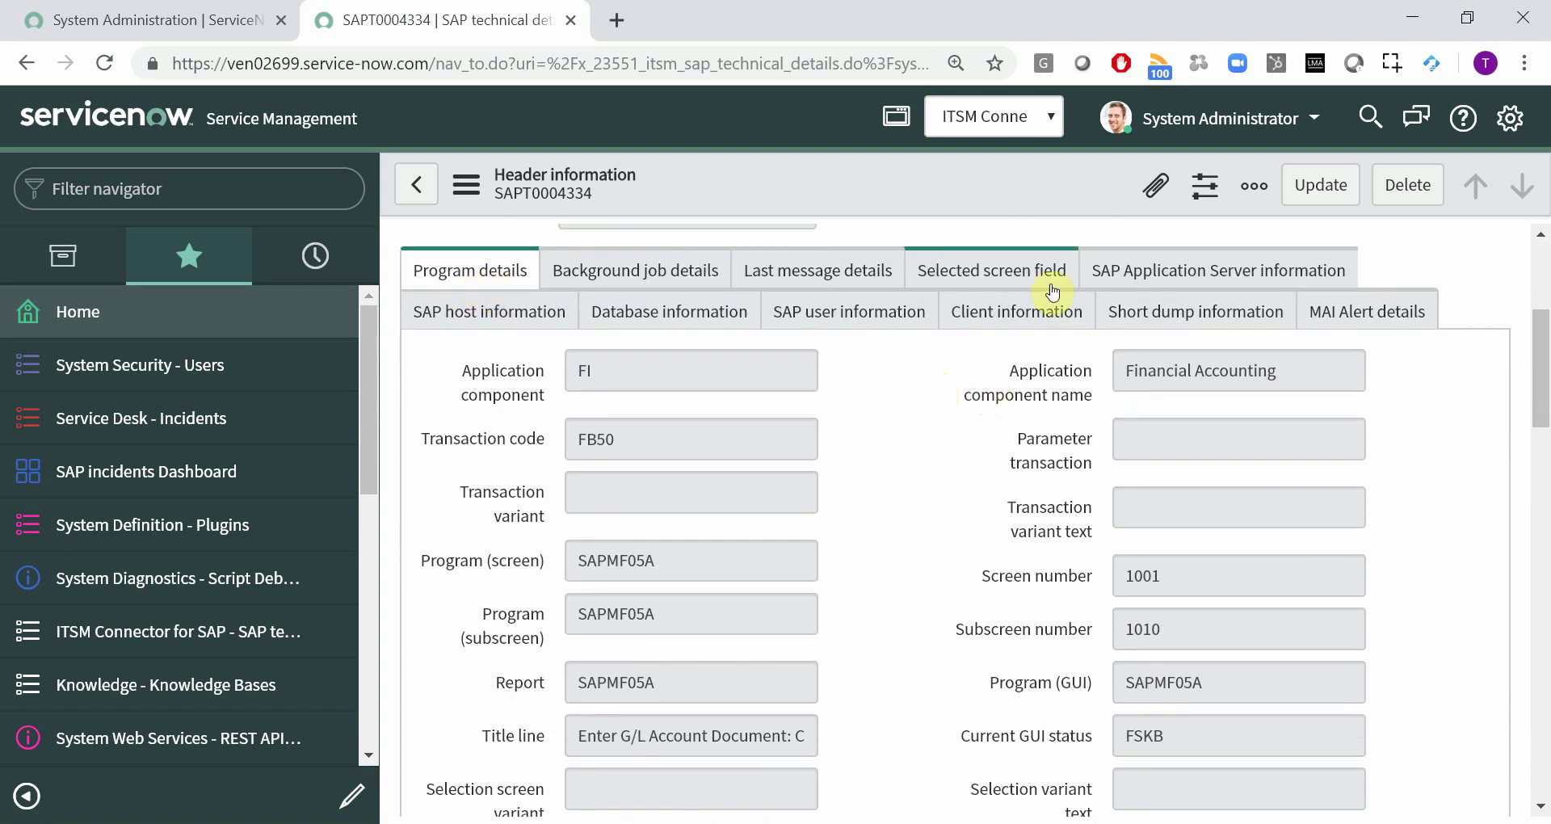
# Step: Review the record's SAP Application Server information, SAP user information and the list of SAP screen fields
pyautogui.click(1159, 280)
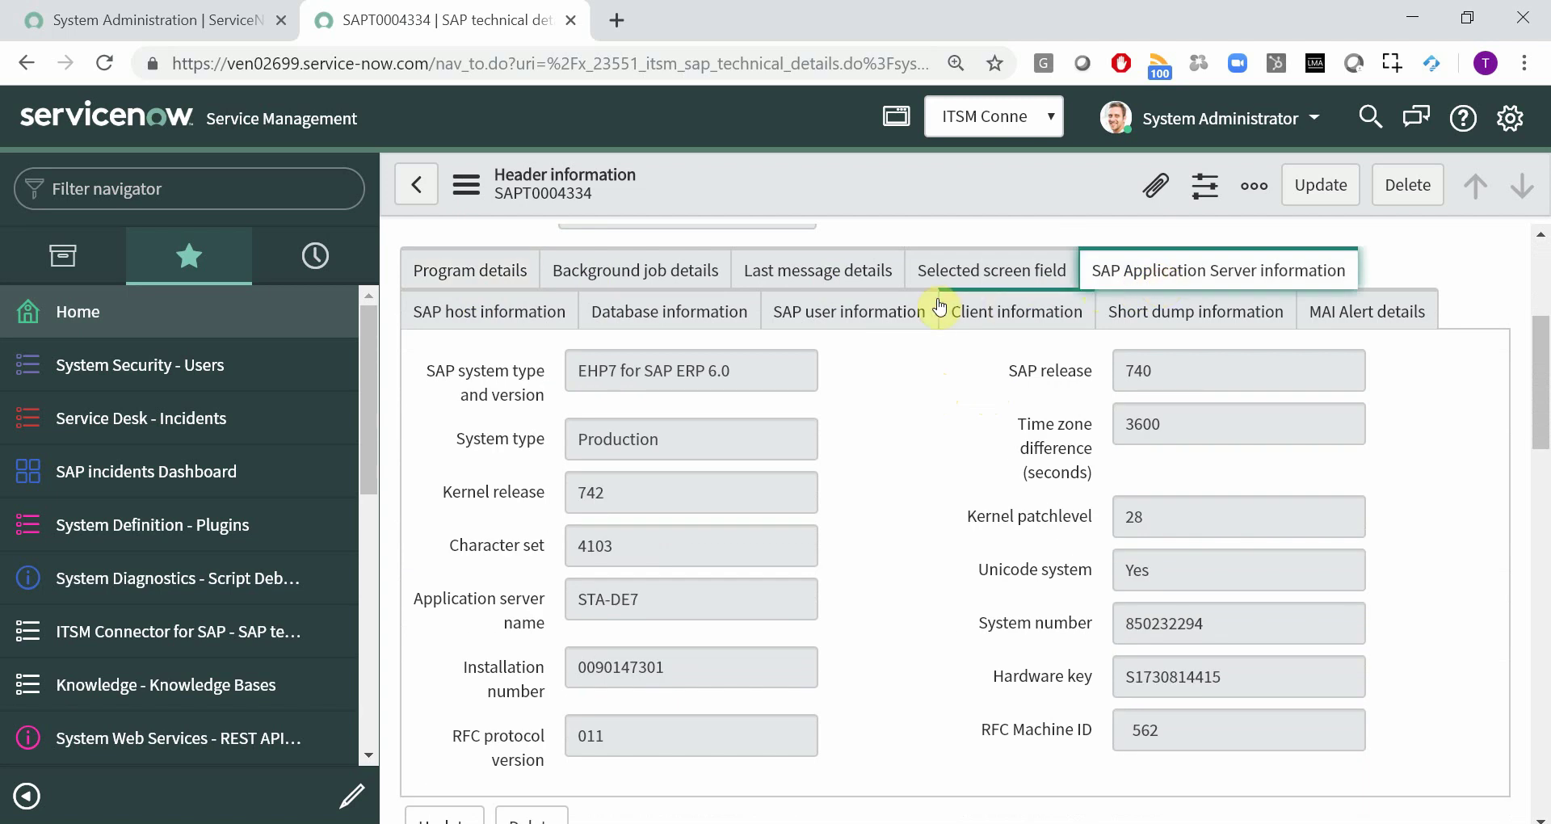
pyautogui.click(878, 311)
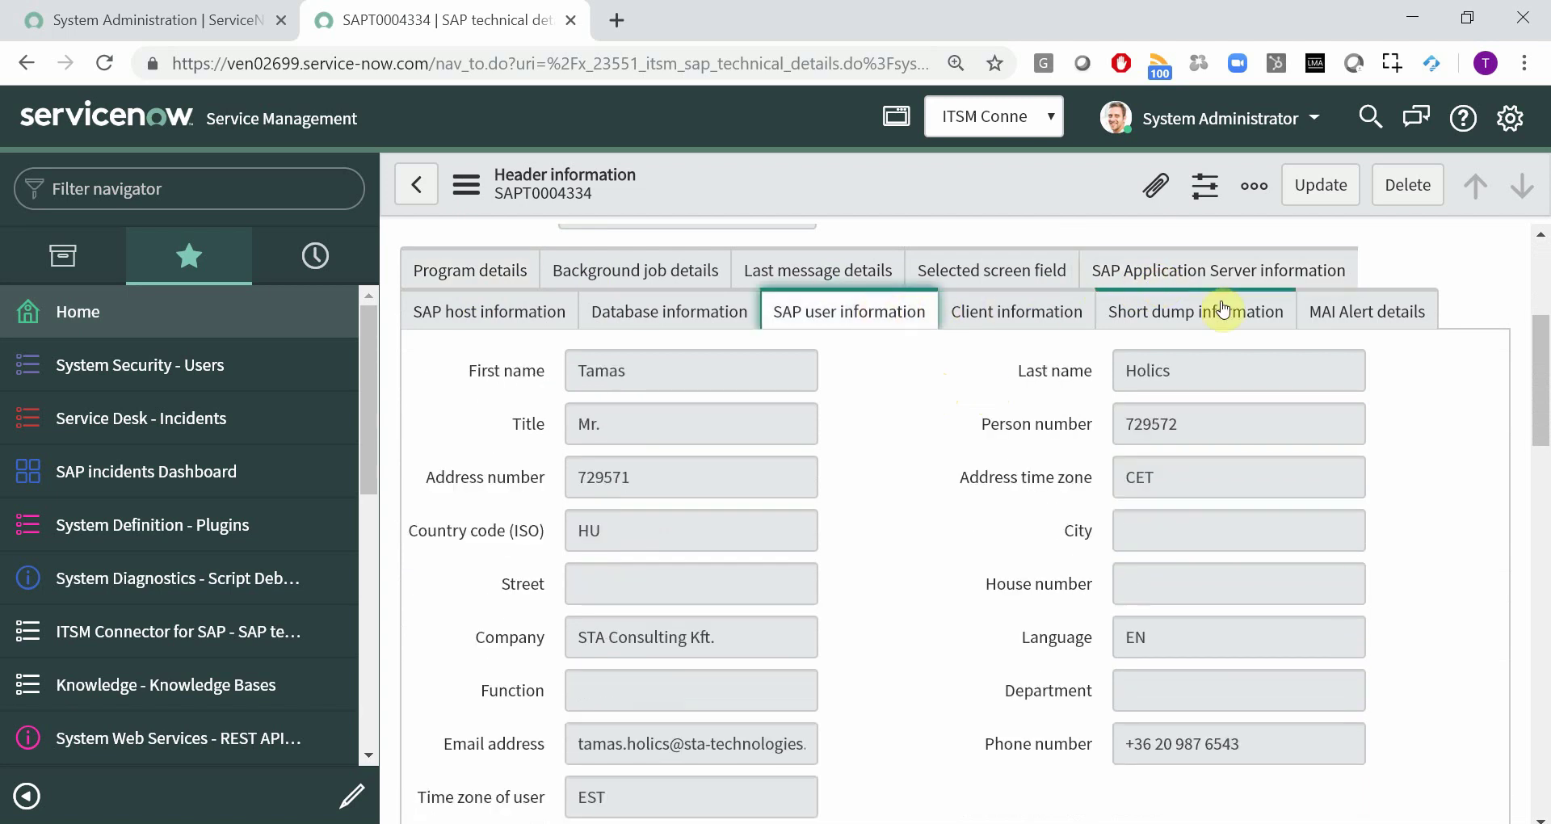
pyautogui.scroll(-9, 939, 433)
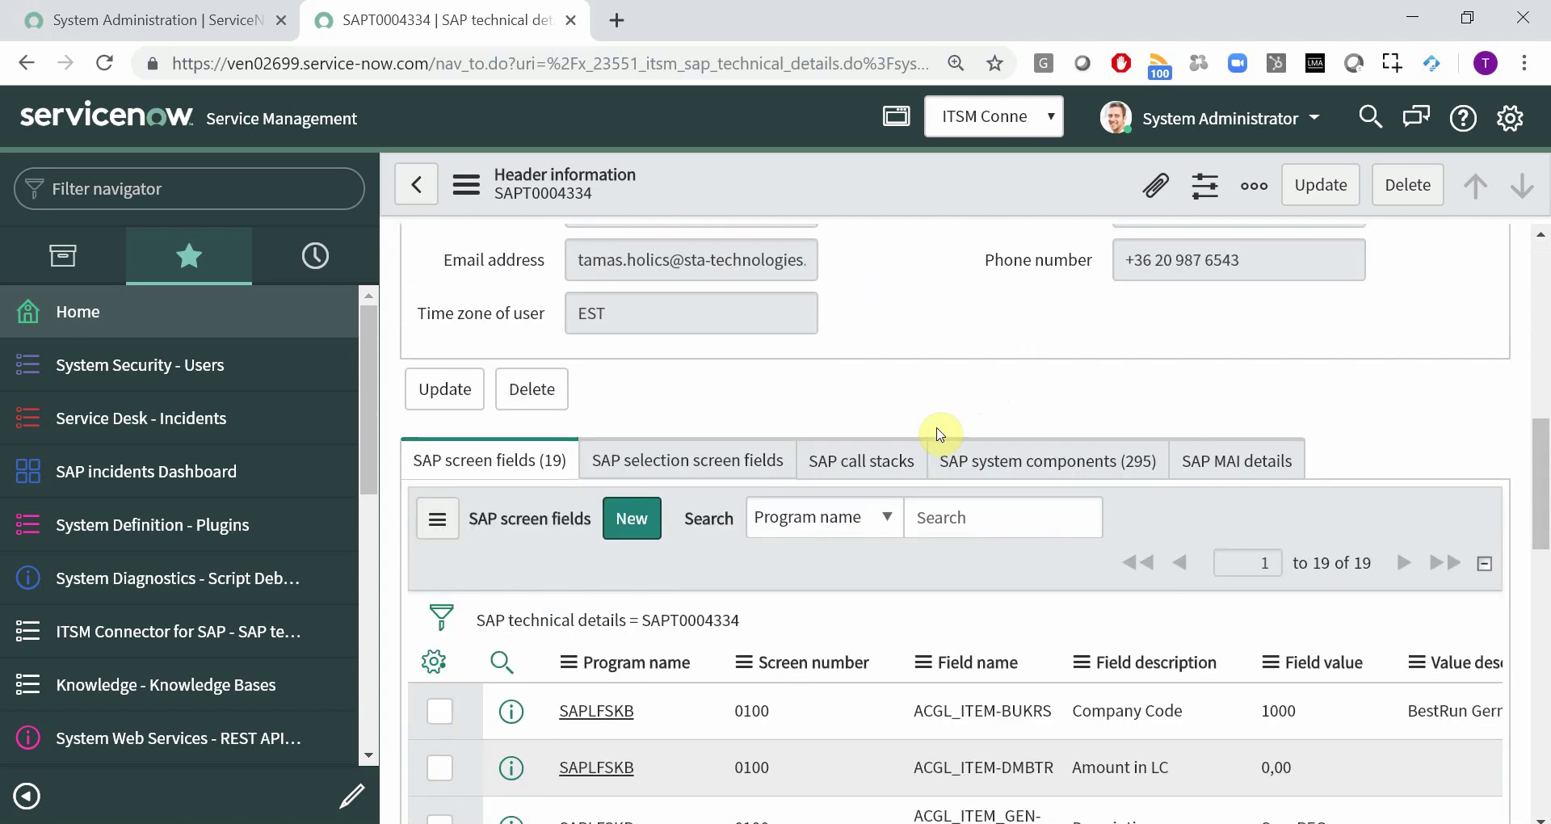